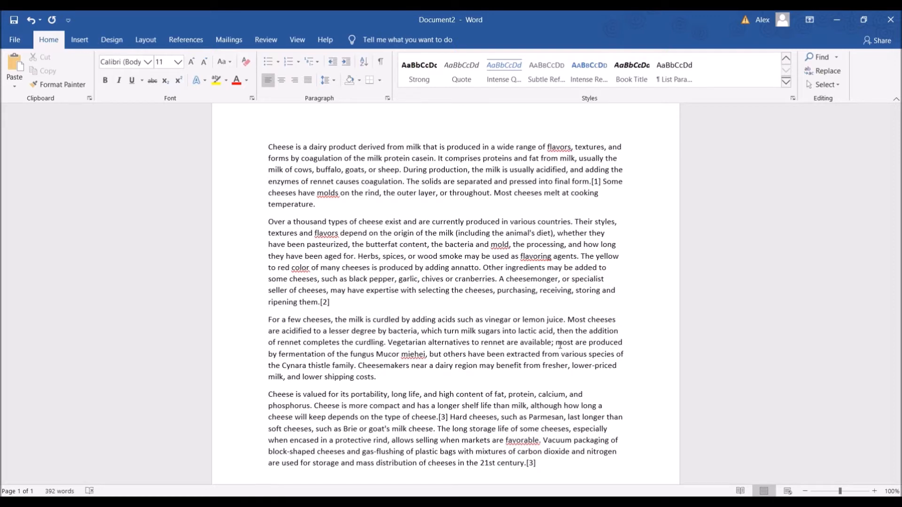
scroll(536, 276, down, 2)
scroll(536, 276, up, 3)
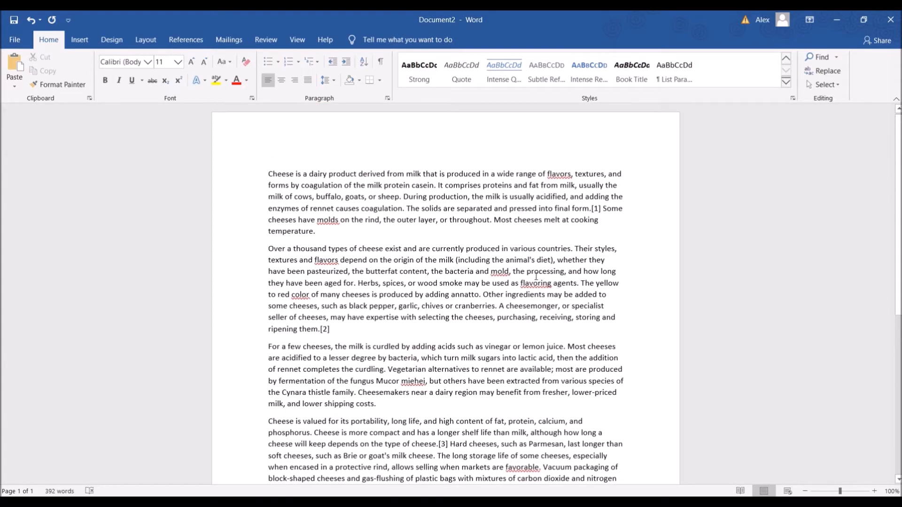
scroll(536, 277, down, 1)
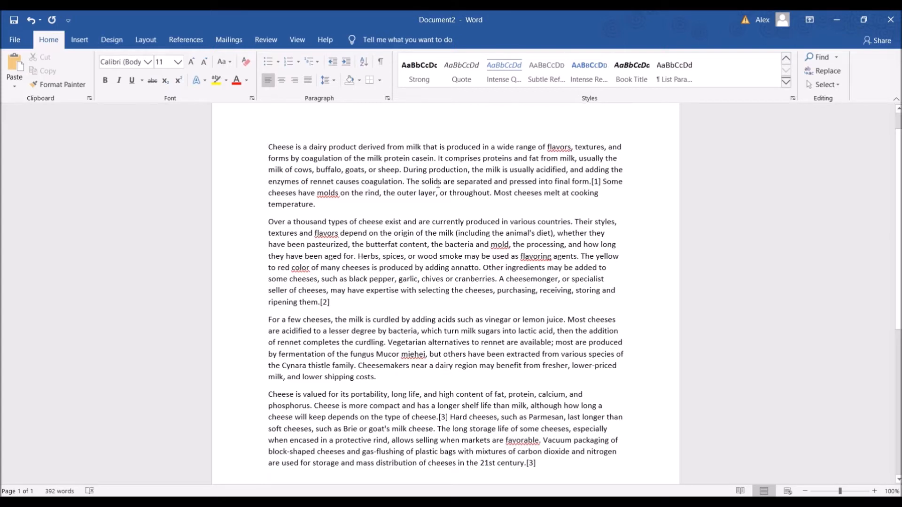
scroll(287, 159, down, 3)
scroll(530, 190, up, 3)
scroll(540, 263, down, 1)
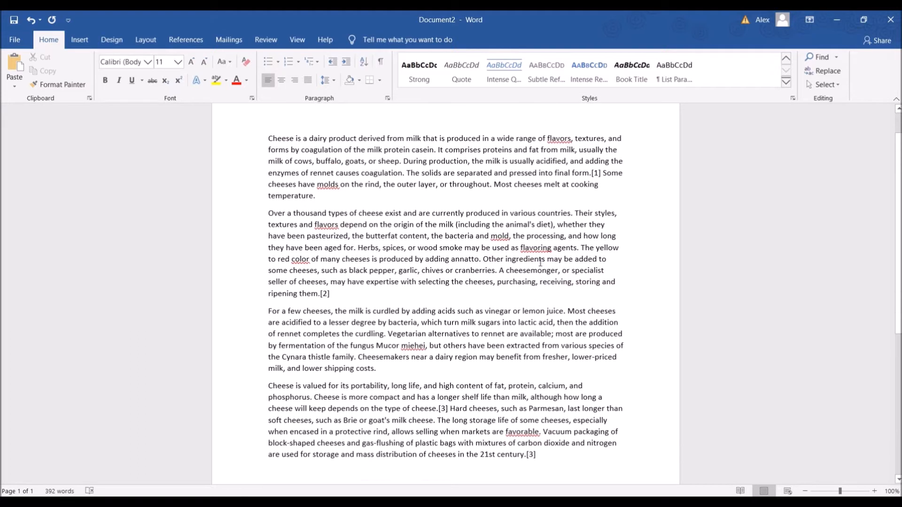
scroll(540, 263, up, 1)
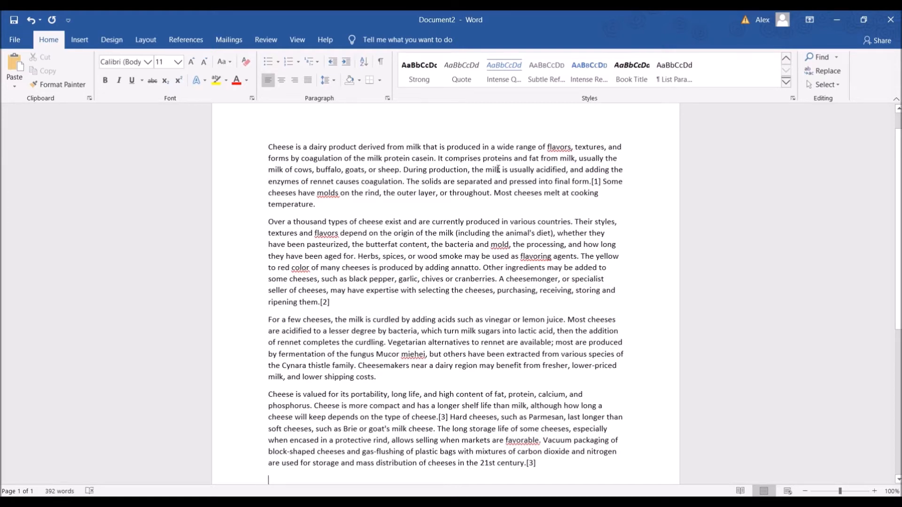
key(F7)
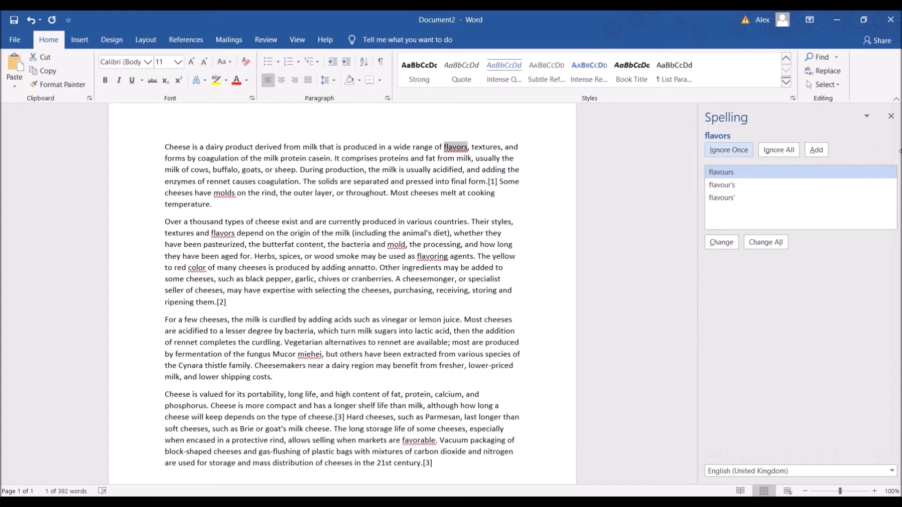
click(890, 116)
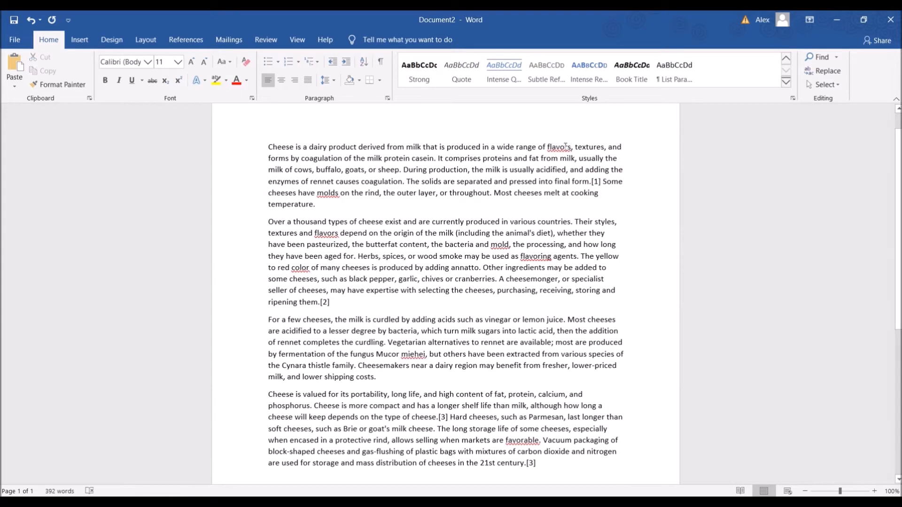
right_click(562, 148)
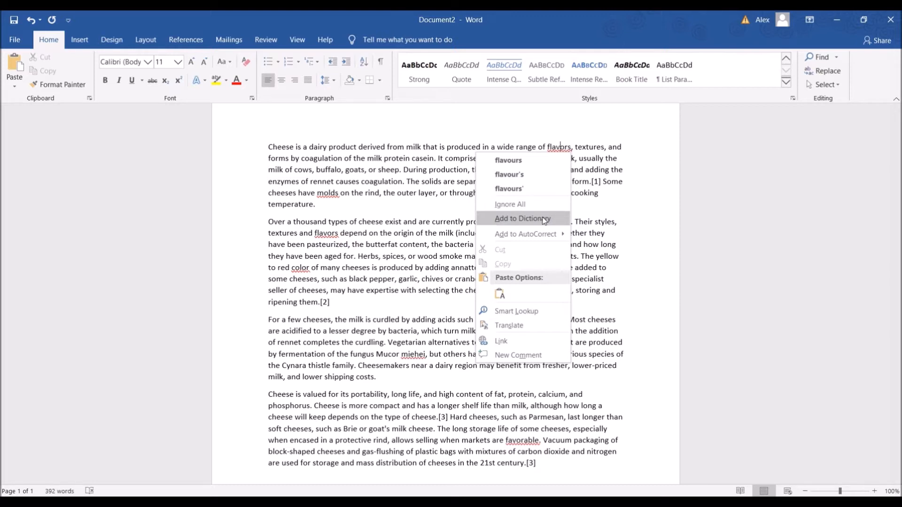
click(592, 187)
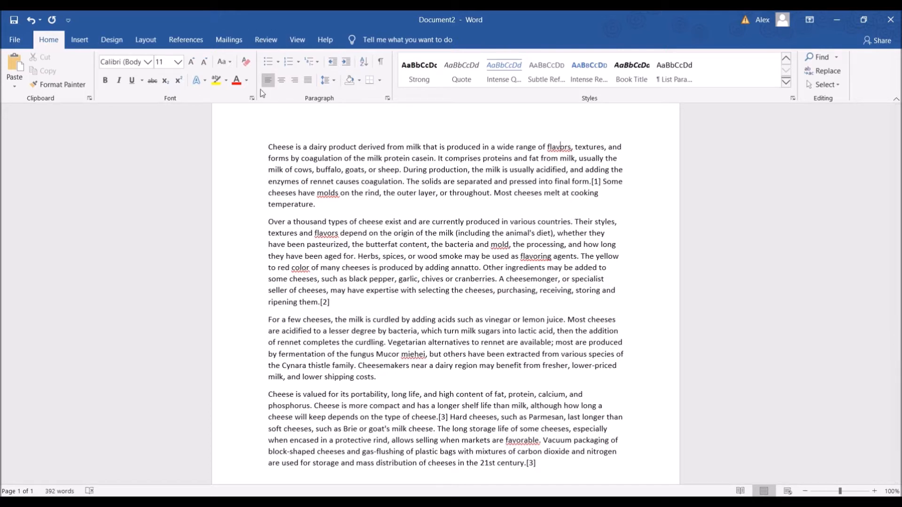
Run the spelling check, changing "flavors" to "flavours" in the first two paragraphs and "molds" to "moulds"
click(276, 44)
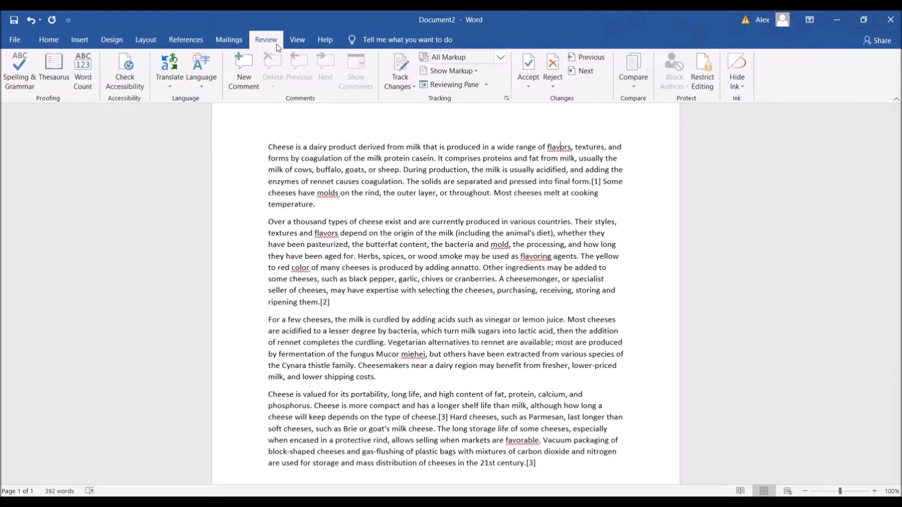
click(29, 89)
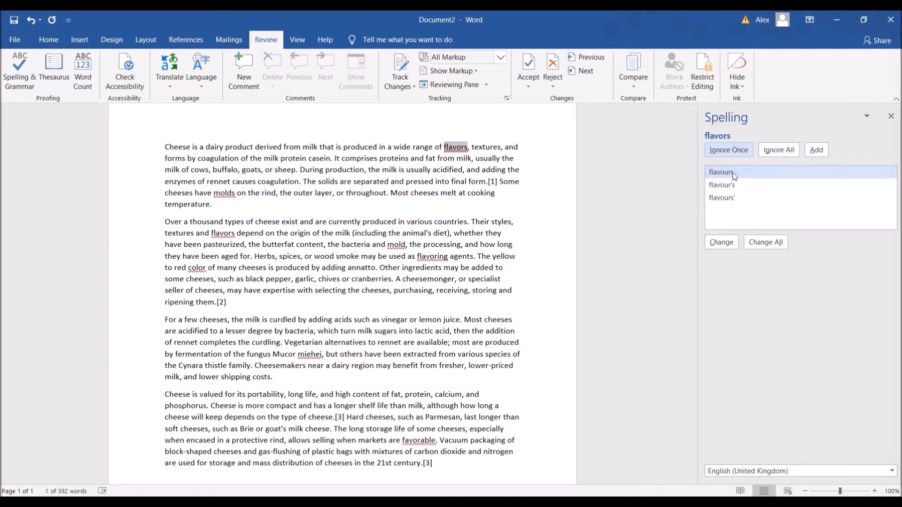
click(721, 242)
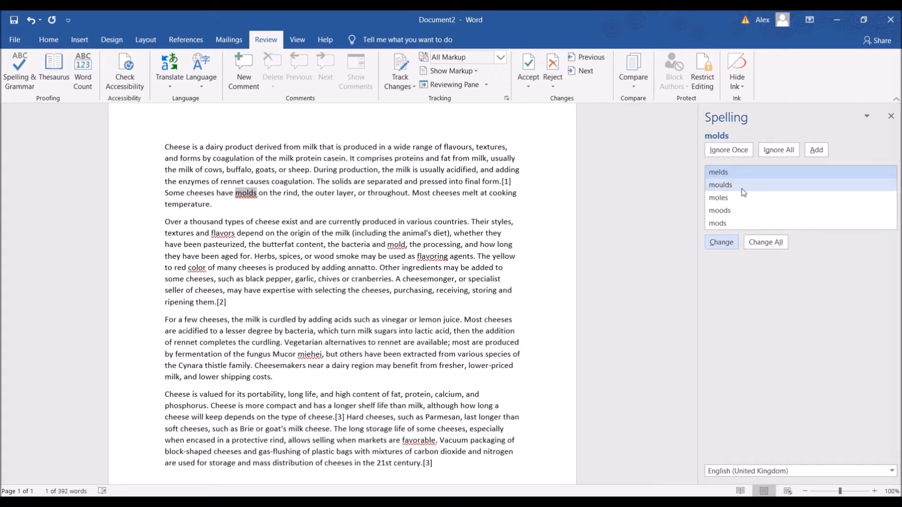
click(725, 184)
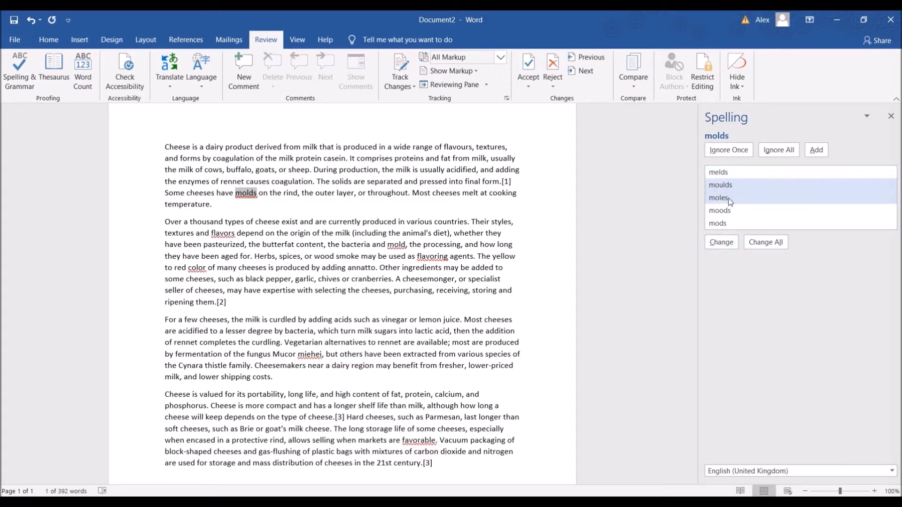
click(725, 242)
click(726, 243)
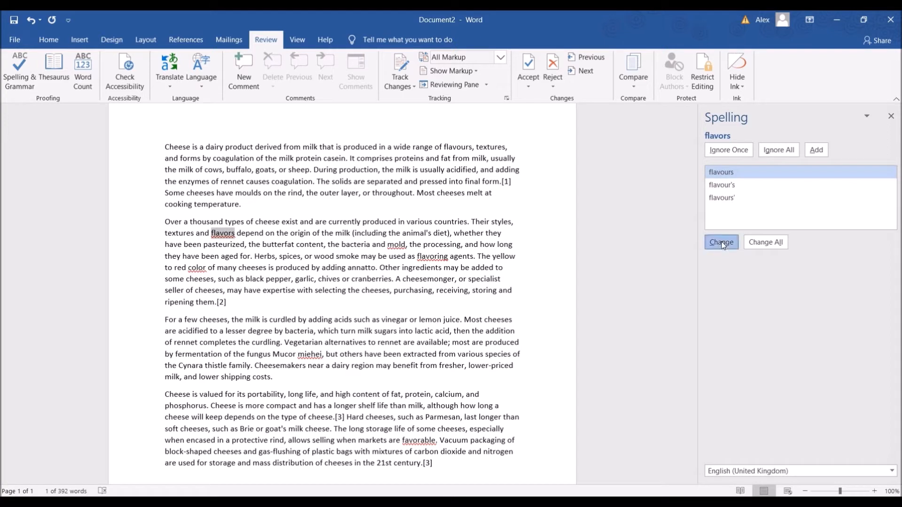
click(727, 242)
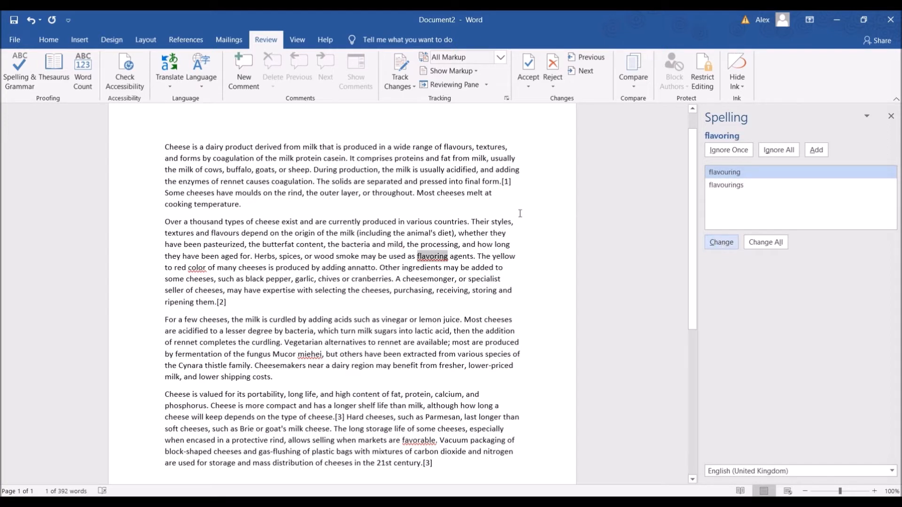
Correct the word "mild" in the second paragraph's "the bacteria and mild" to "mould"
click(396, 245)
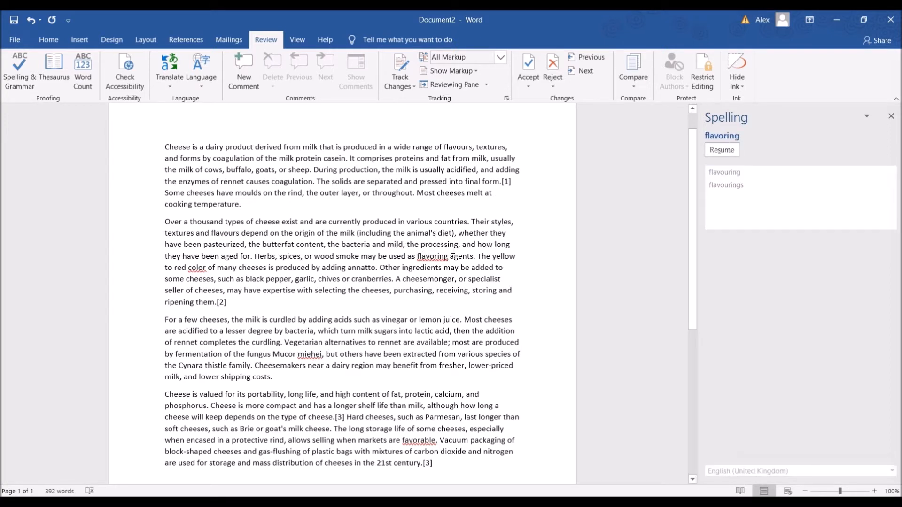
key(BackSpace)
key(BackSpace)
text(ou)
key(Left)
key(Left)
text(m)
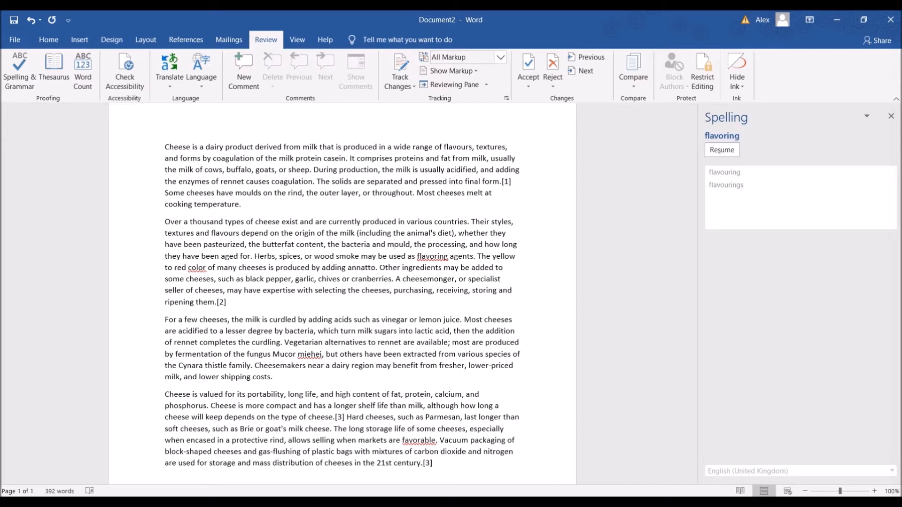
Resume the spelling check and change "flavoring" to "flavouring" and "color" to "colour"
click(429, 254)
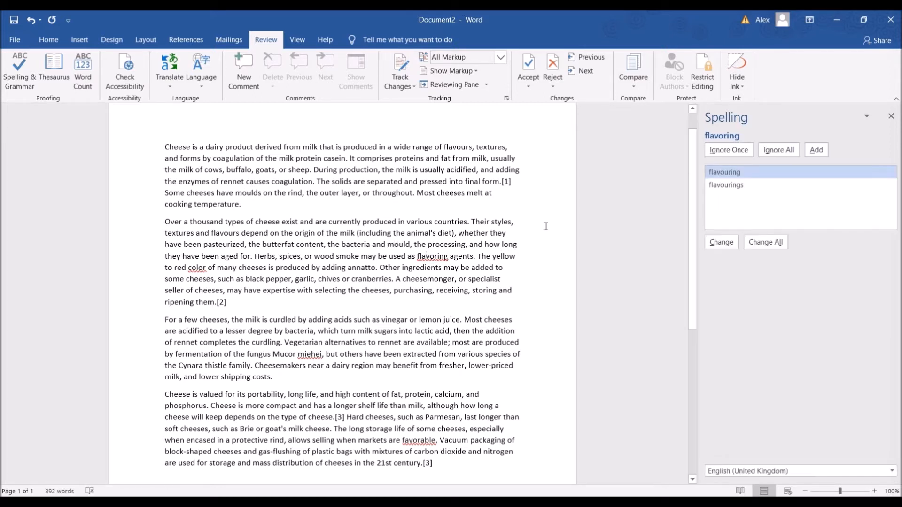
click(723, 243)
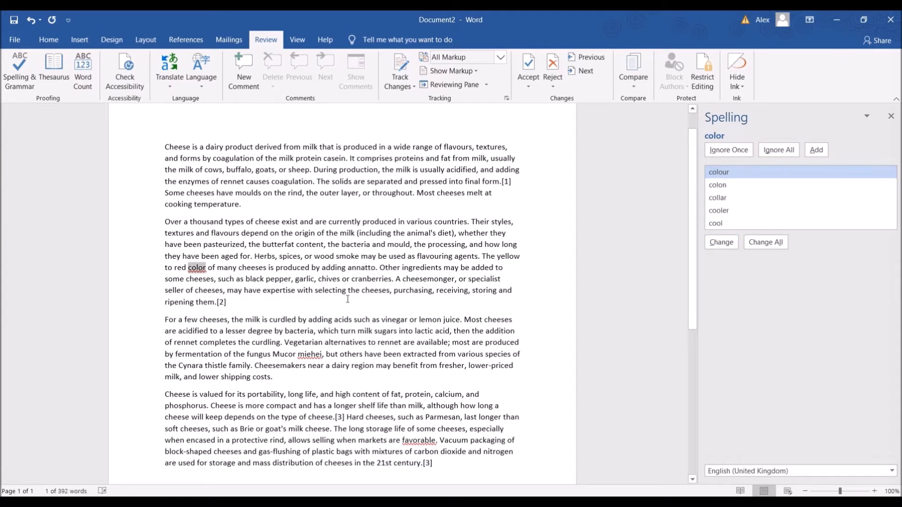
click(726, 244)
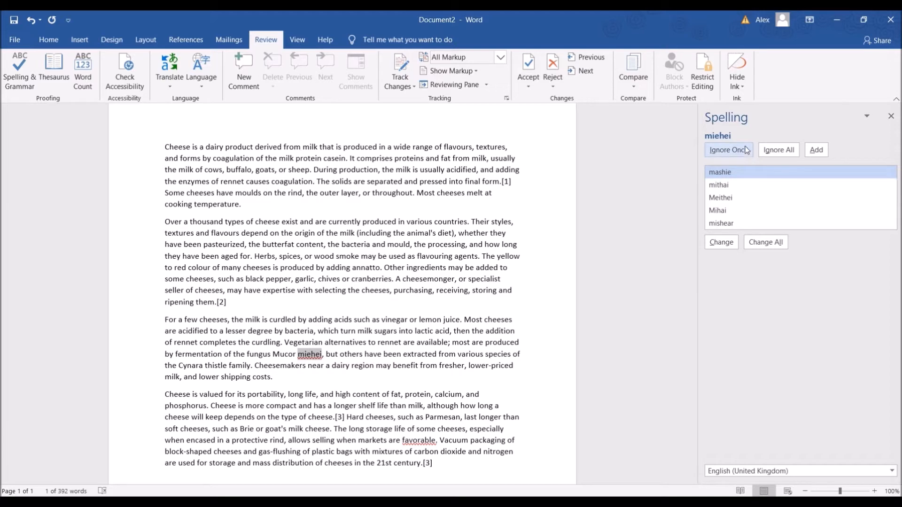
Add "miehei" to the dictionary, then change "favorable" to "favourable" to finish the spelling check
click(815, 151)
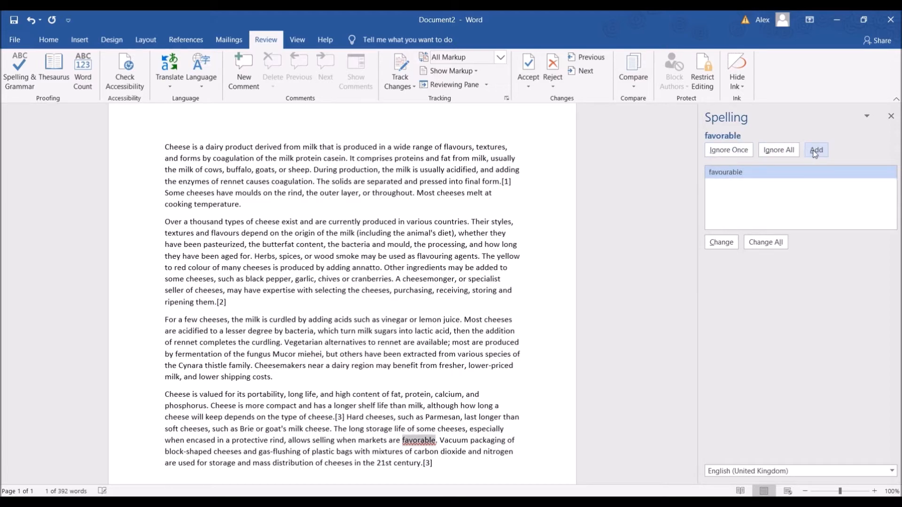
click(734, 244)
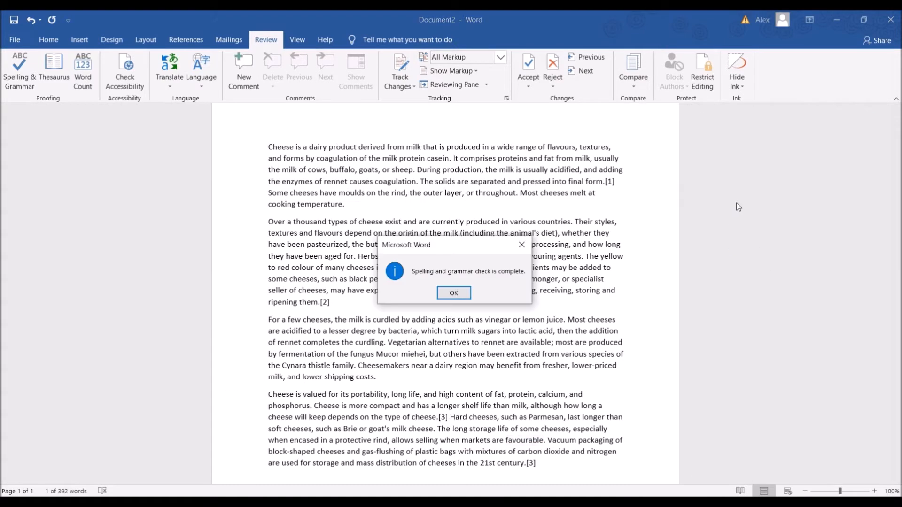
click(451, 292)
Look through all four paragraphs of the cheese text to review the spelling corrections
scroll(510, 289, down, 3)
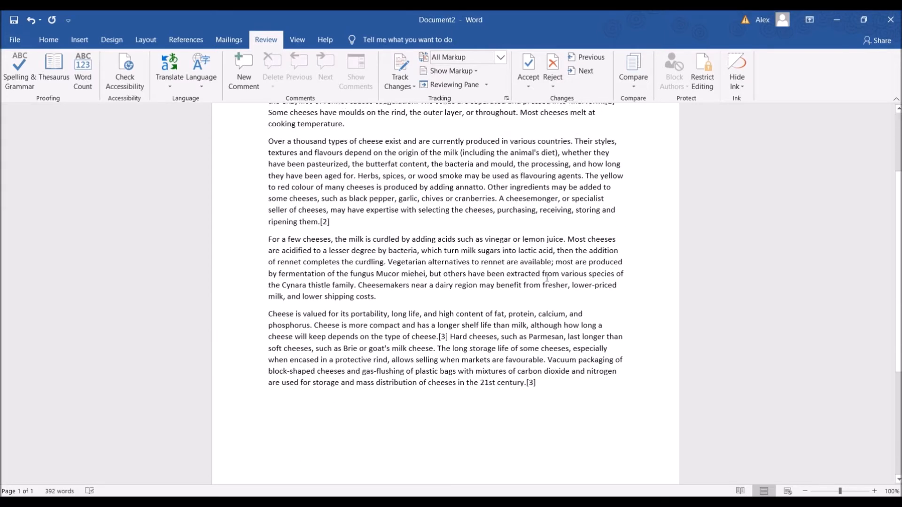
scroll(564, 288, up, 3)
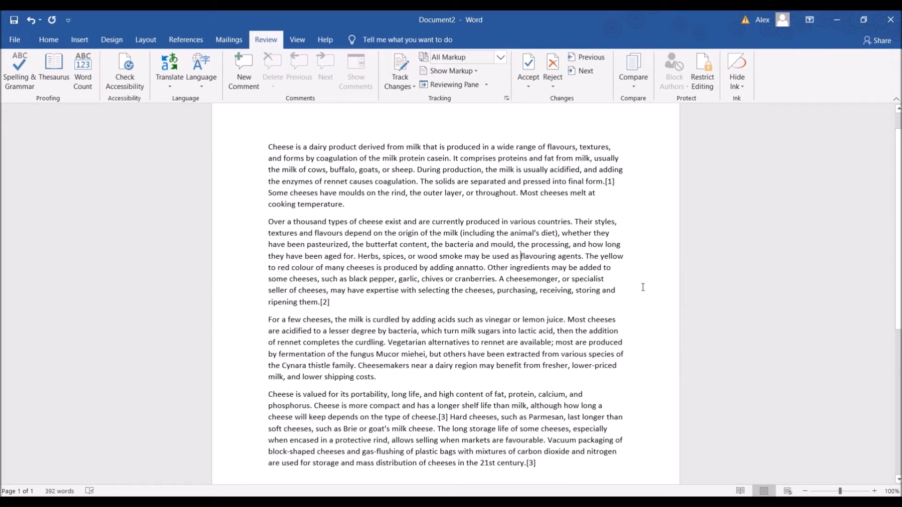
scroll(643, 287, down, 2)
scroll(658, 268, up, 2)
scroll(677, 245, down, 2)
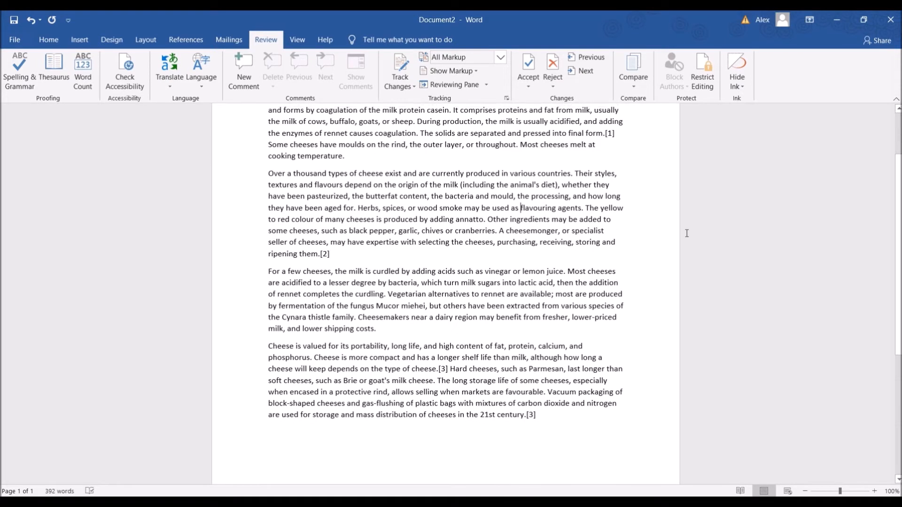
scroll(687, 233, up, 2)
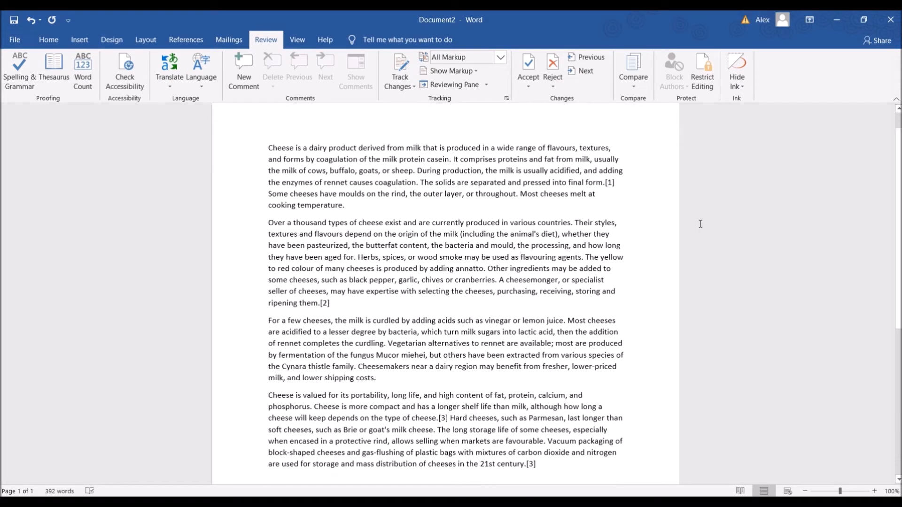
scroll(709, 222, up, 1)
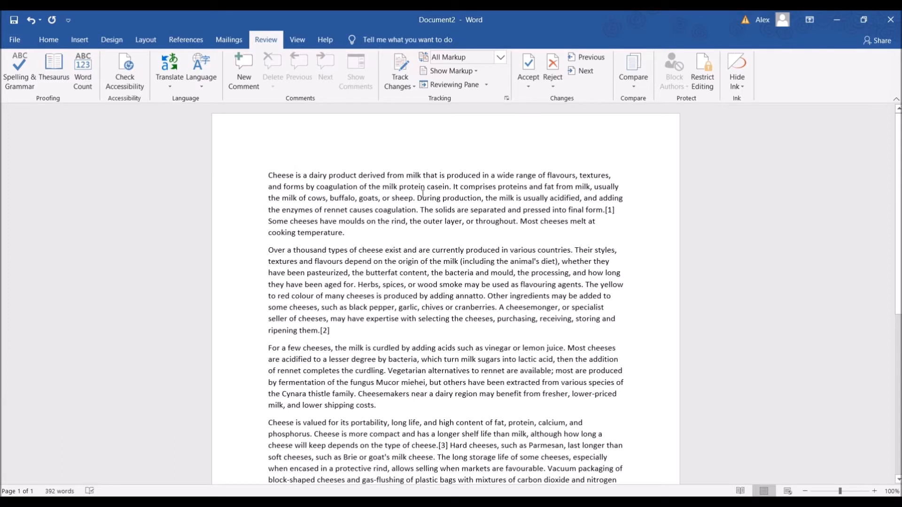
scroll(362, 200, down, 1)
scroll(452, 250, up, 1)
scroll(376, 208, down, 3)
scroll(376, 208, down, 1)
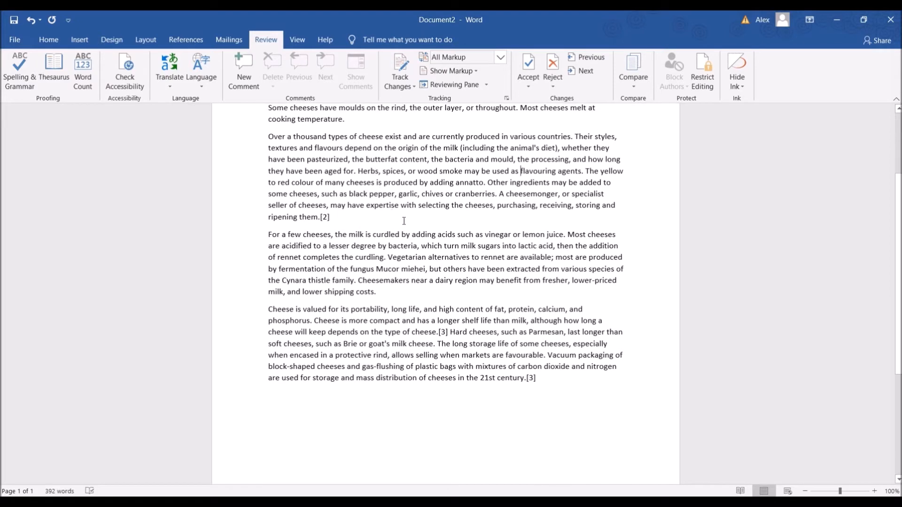
scroll(367, 188, up, 4)
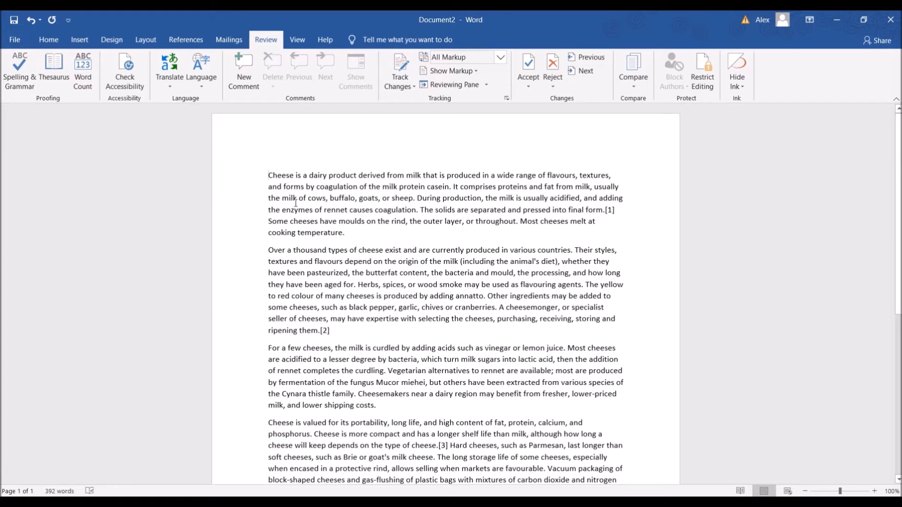
Add the title "CHEESE MAKING FOR IDIOTS" on a new line above the first paragraph
scroll(296, 203, up, 1)
key(Up)
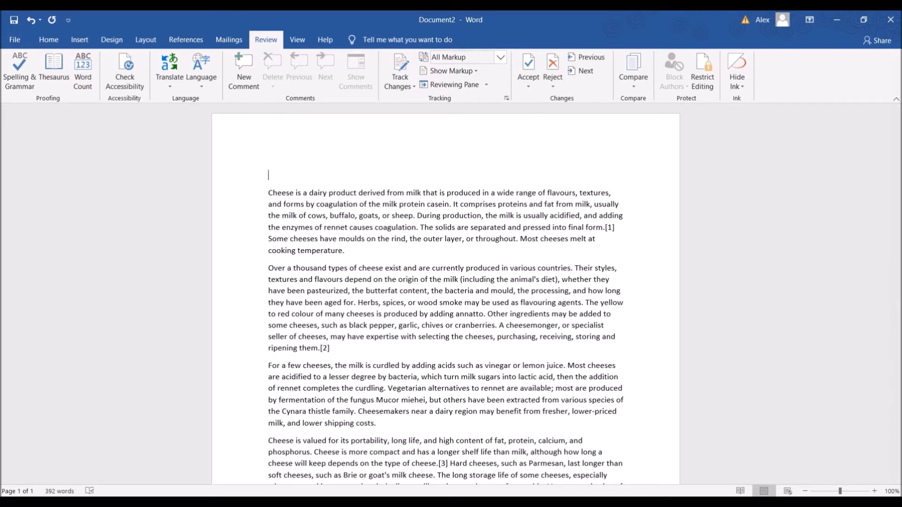
text(CHEESE MA)
text(KING)
text(FIR)
text(OR IDIIOT)
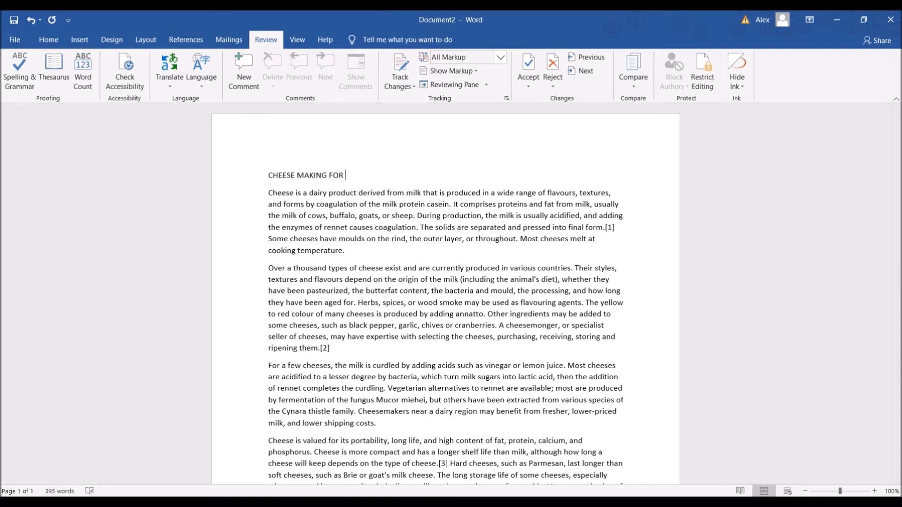
key(BackSpace)
key(BackSpace)
key(BackSpace)
text(TI)
text(IOTS)
Centre the "CHEESE MAKING FOR IDIOTS" title on the page and make it bold
drag(375, 176, 263, 167)
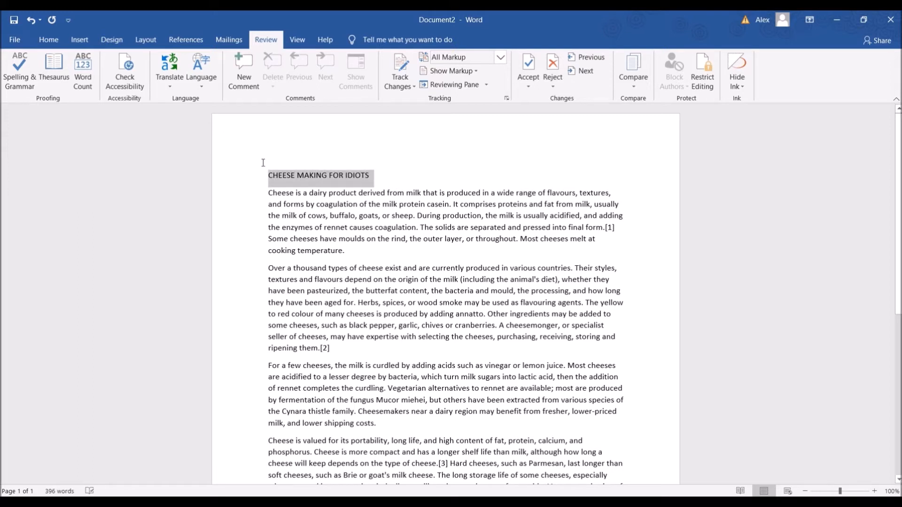
click(48, 40)
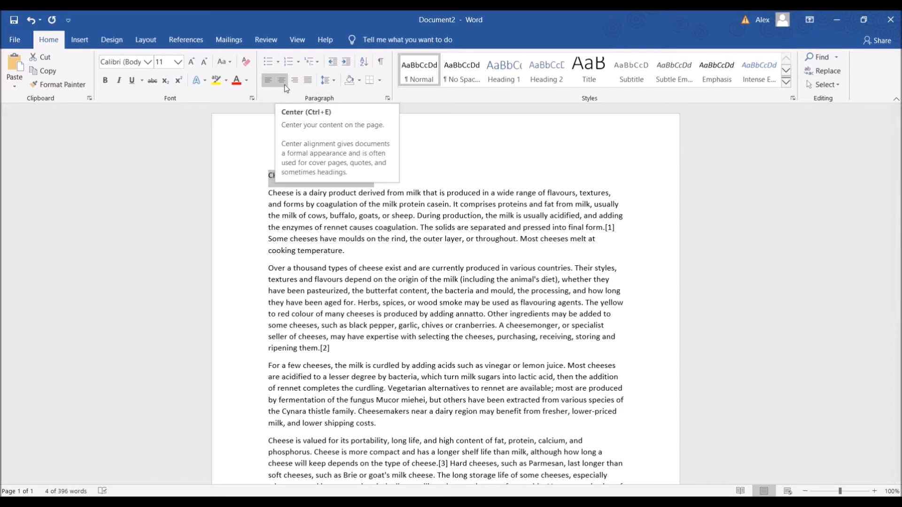
click(286, 88)
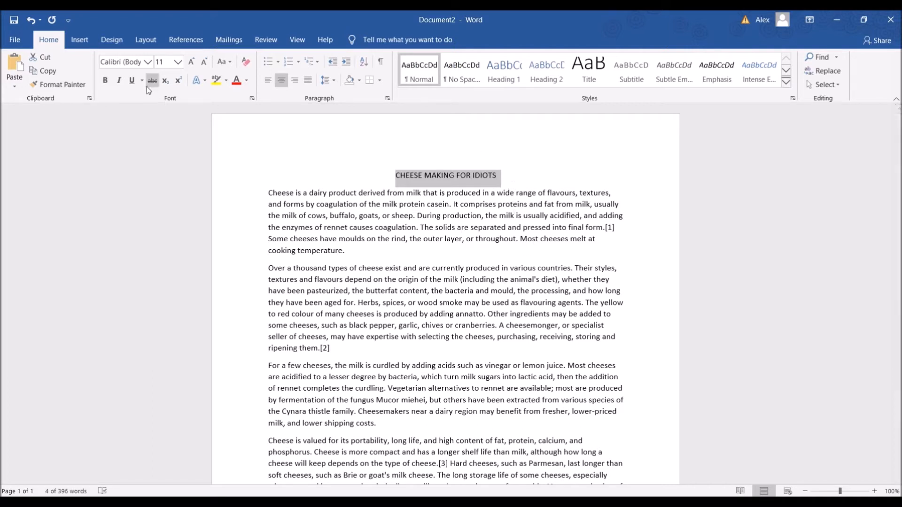
click(106, 81)
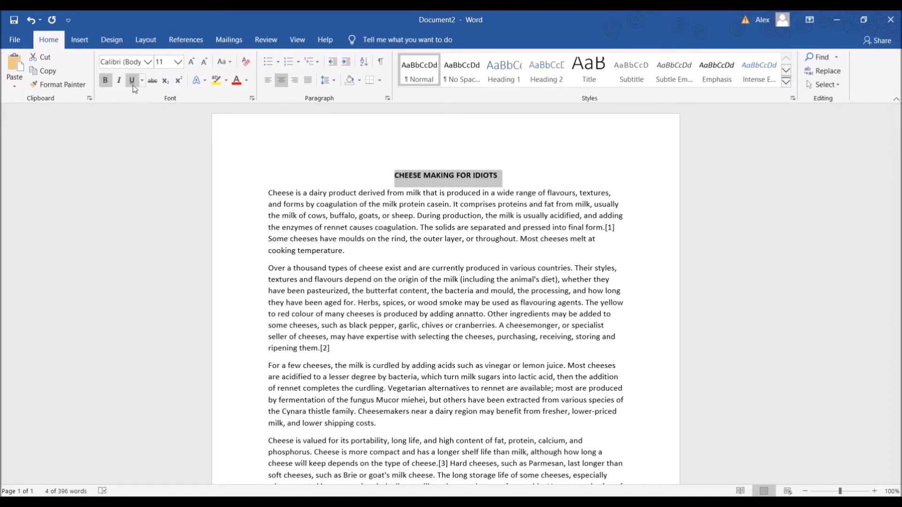
Enlarge the "CHEESE MAKING FOR IDIOTS" title to font size 22
click(179, 63)
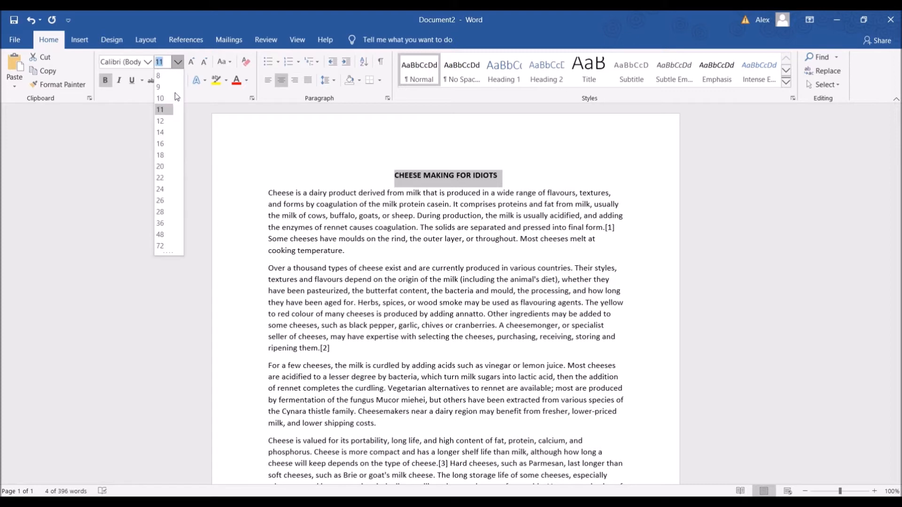
click(179, 64)
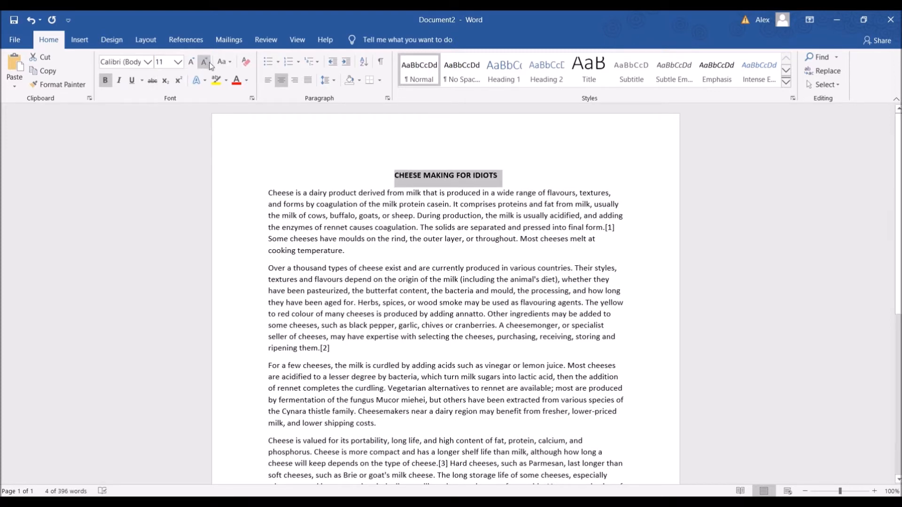
click(191, 65)
click(192, 65)
click(205, 62)
click(205, 63)
click(193, 64)
click(192, 63)
click(192, 64)
click(193, 64)
click(192, 63)
click(193, 64)
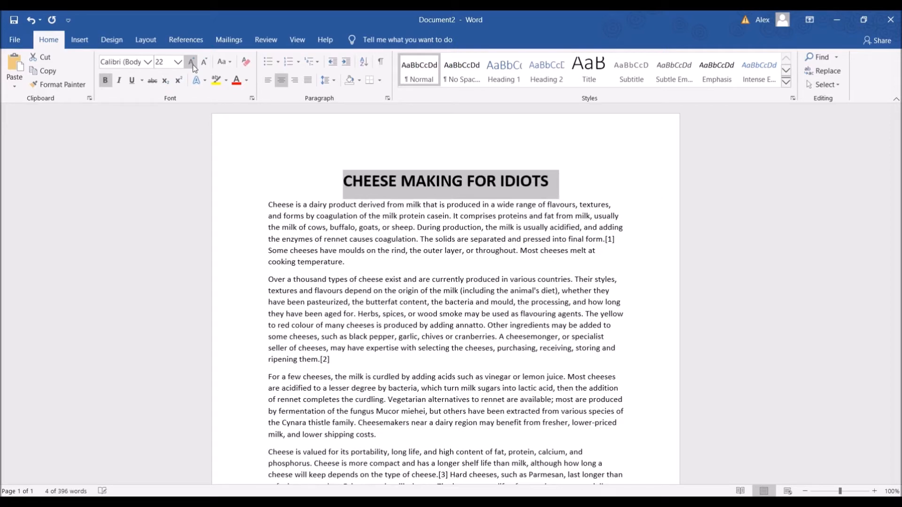
click(473, 238)
Look over the enlarged title and the four body paragraphs to check the page layout
scroll(374, 223, down, 2)
scroll(464, 169, up, 2)
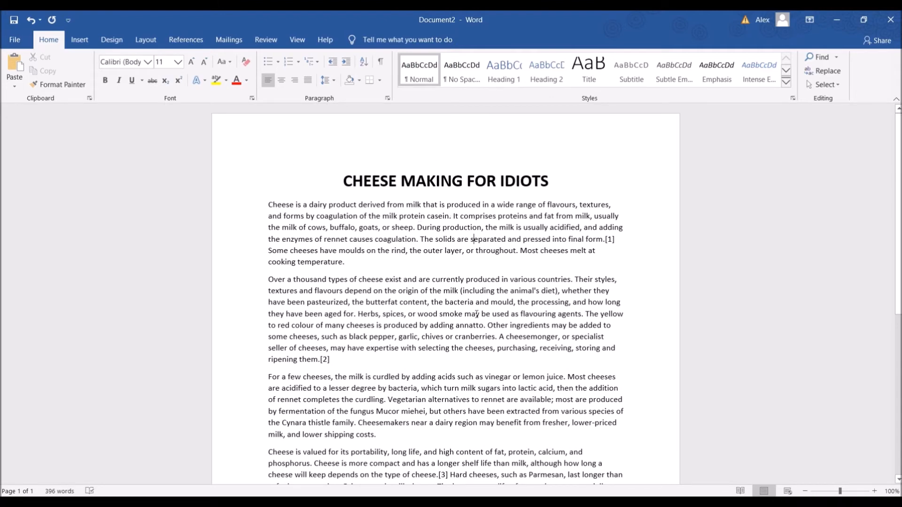
scroll(479, 306, down, 2)
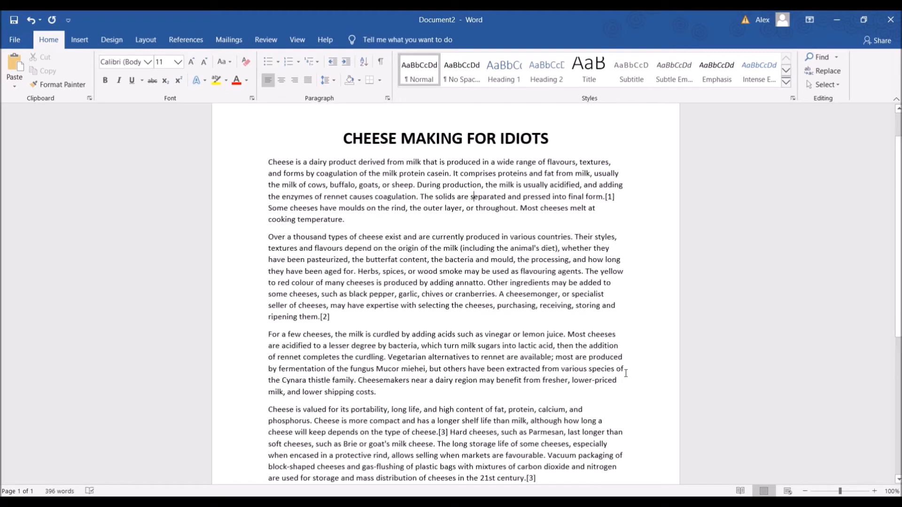
scroll(627, 373, up, 2)
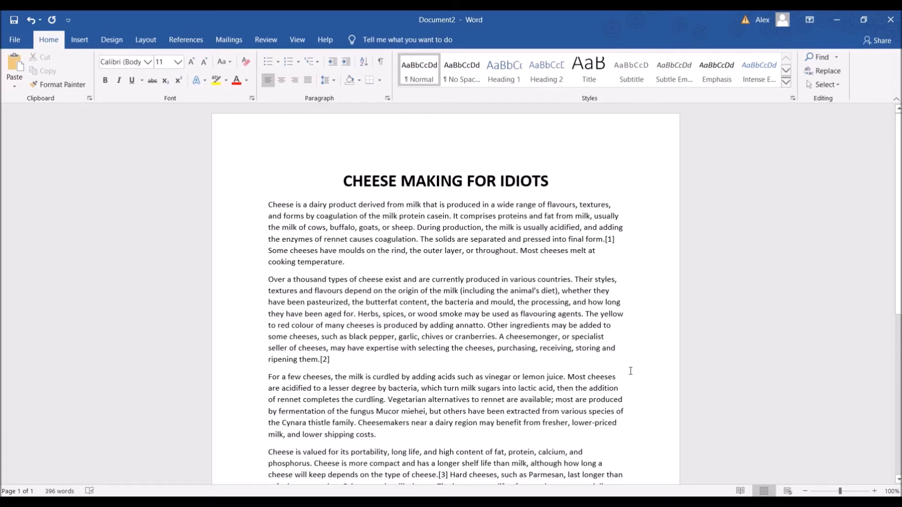
scroll(678, 407, down, 4)
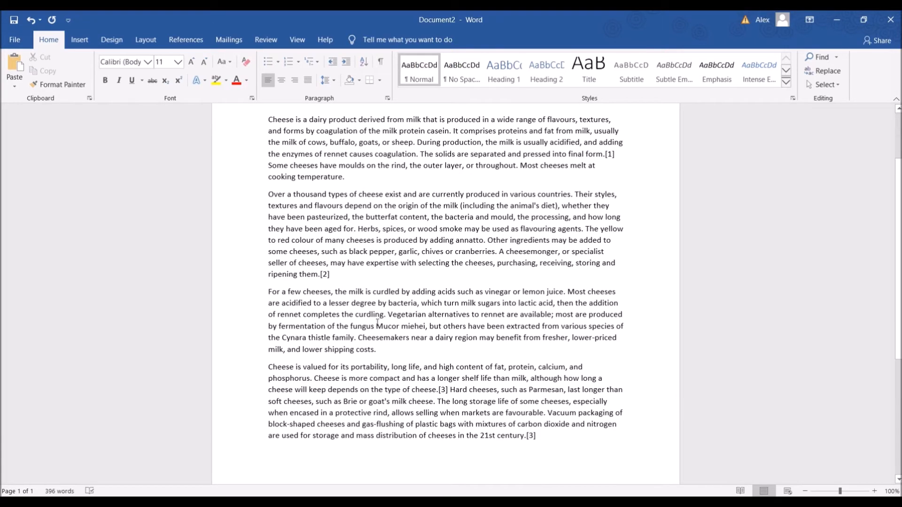
scroll(377, 322, up, 1)
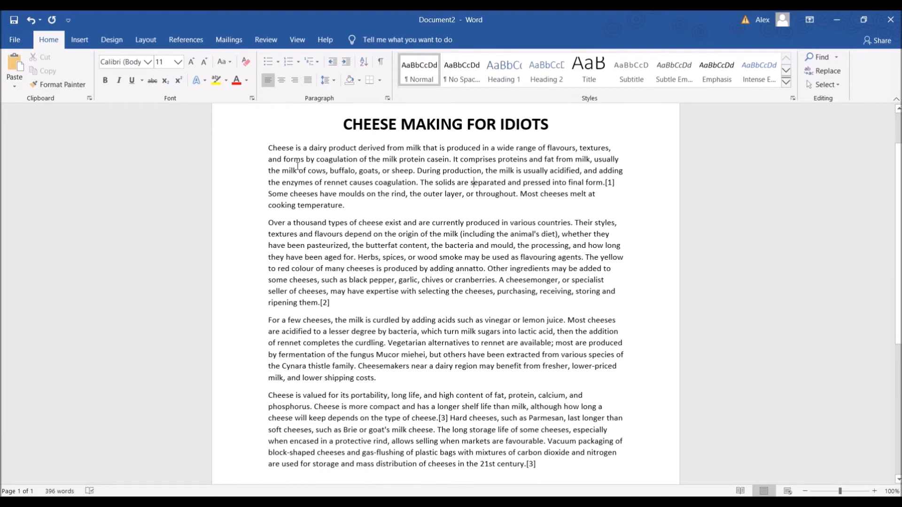
drag(265, 148, 281, 149)
click(471, 182)
drag(340, 119, 571, 124)
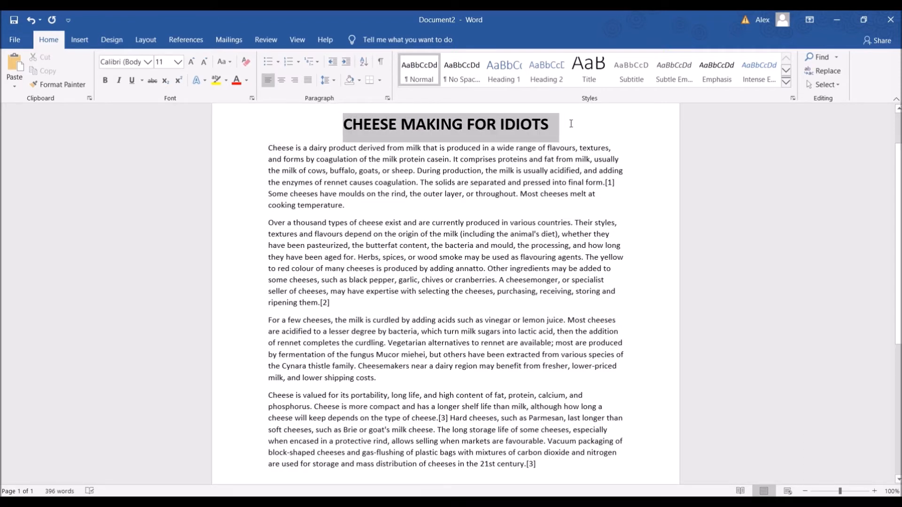
click(591, 159)
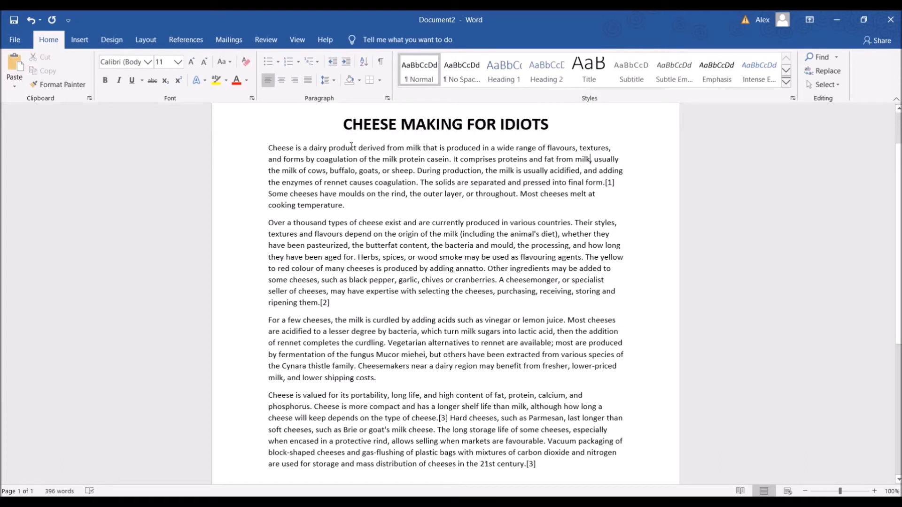
Arrange the four body paragraphs below the title in two columns, leaving the title out
drag(268, 148, 665, 472)
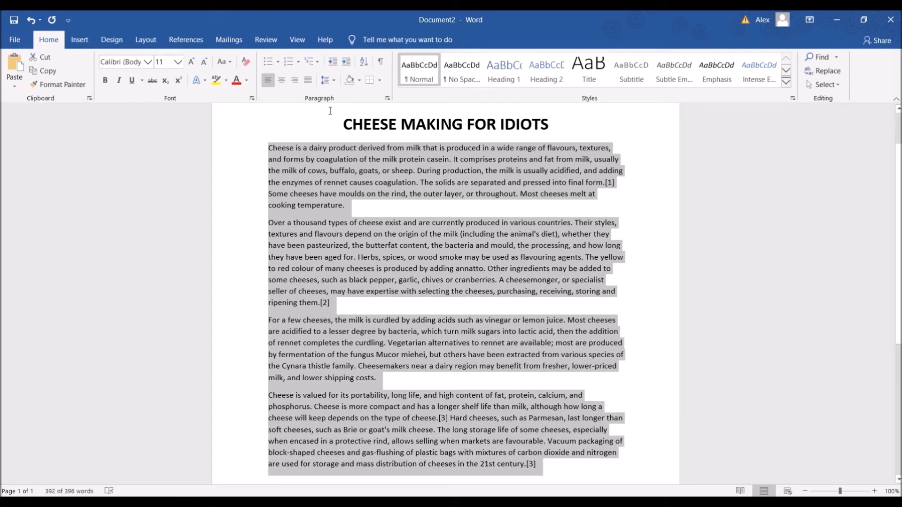
click(283, 150)
drag(268, 149, 590, 465)
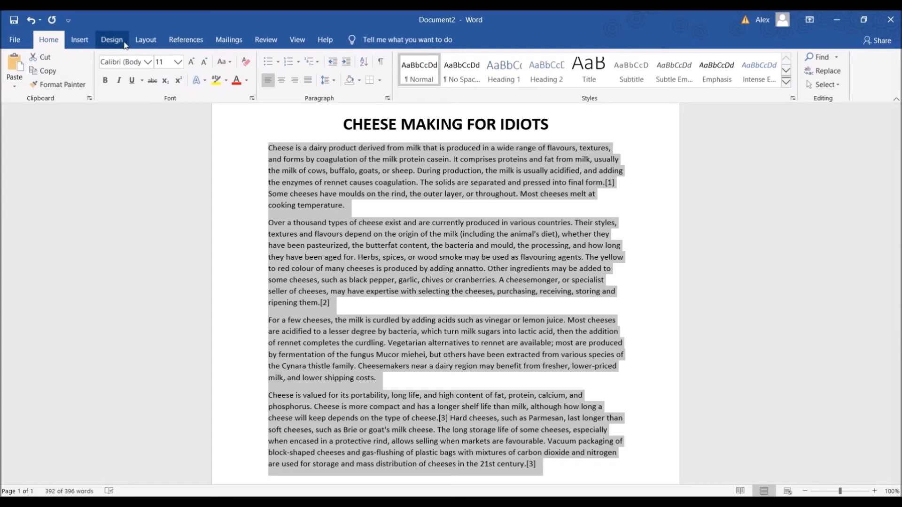
click(145, 43)
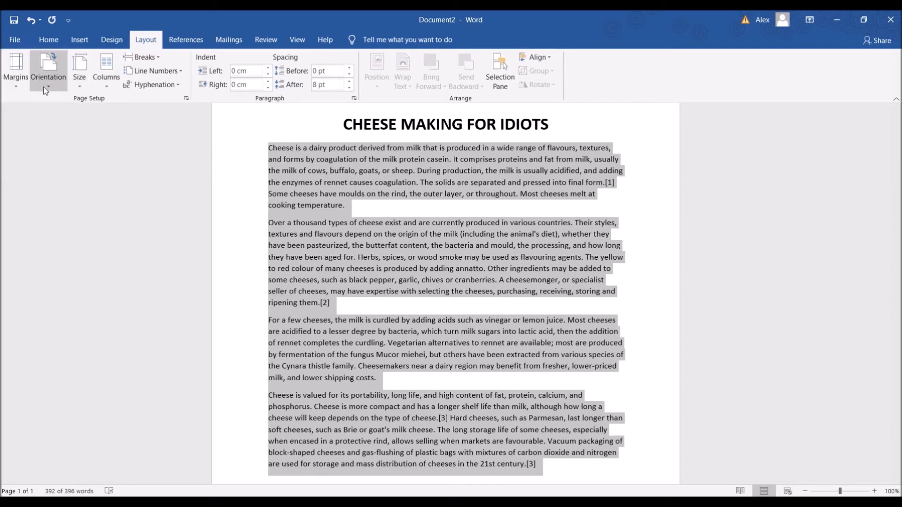
click(108, 86)
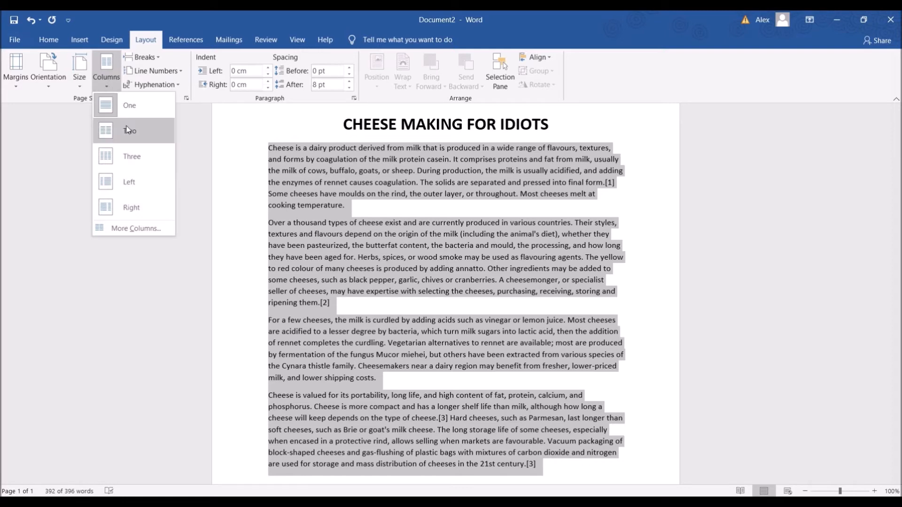
click(146, 131)
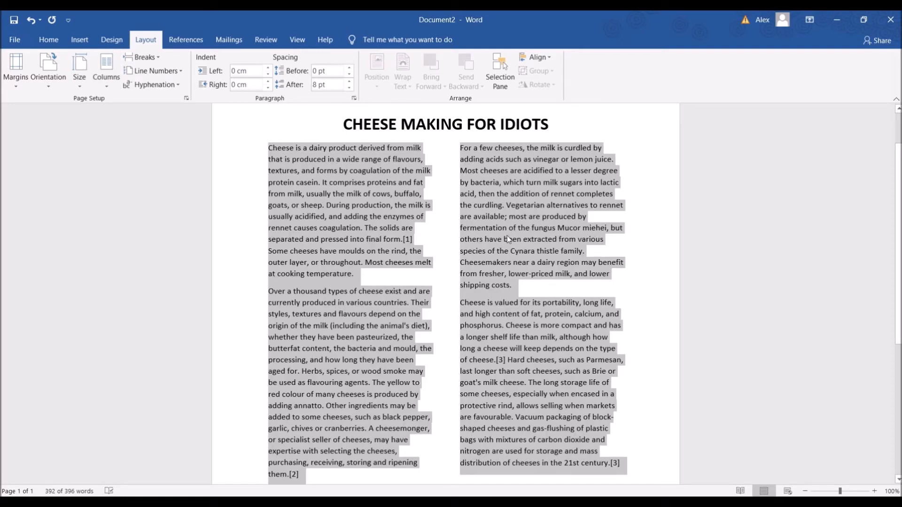
scroll(651, 282, down, 3)
scroll(650, 277, up, 3)
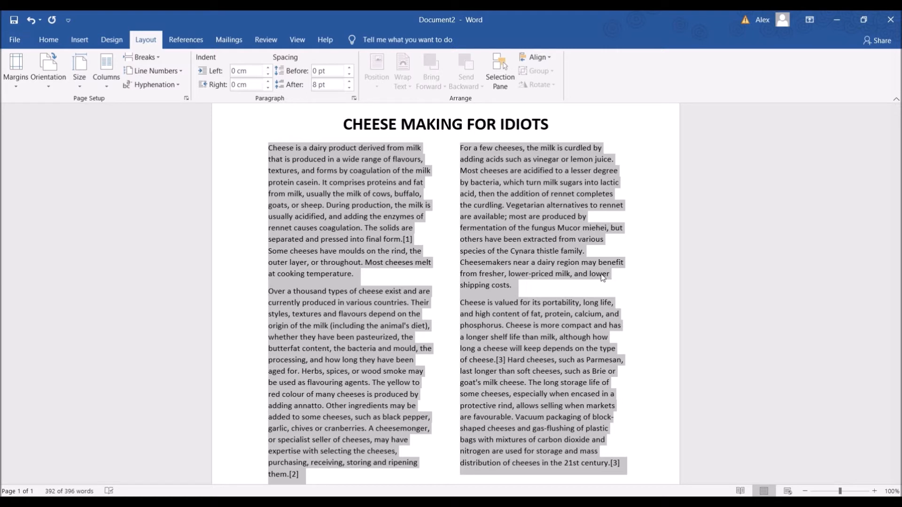
click(427, 159)
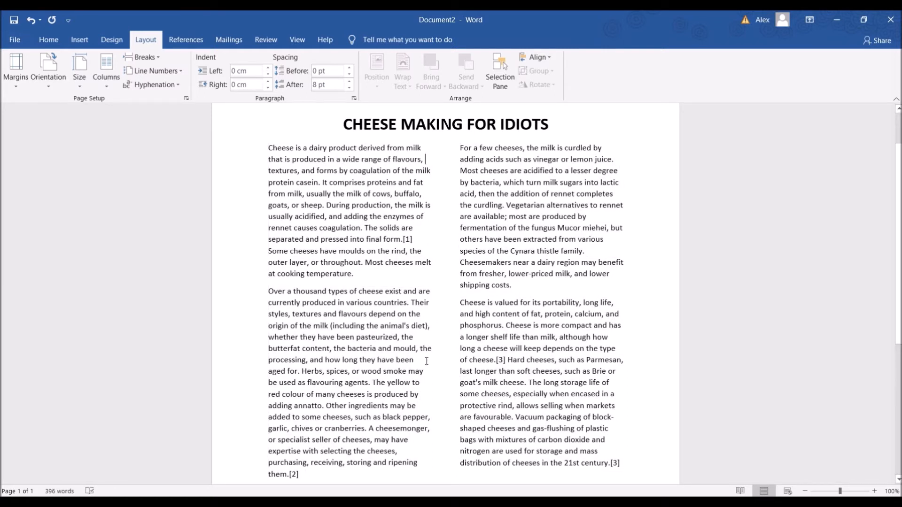
scroll(525, 462, down, 1)
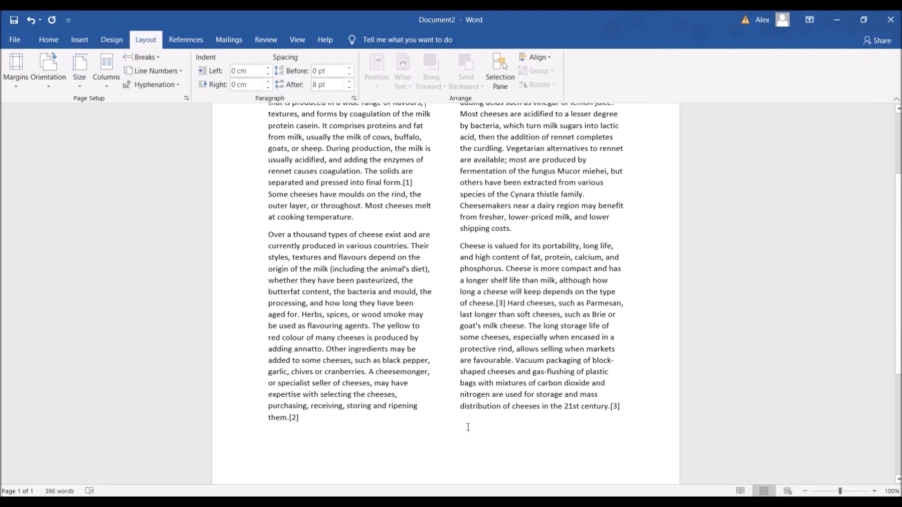
Justify all the body text in the two columns
drag(625, 438, 267, 186)
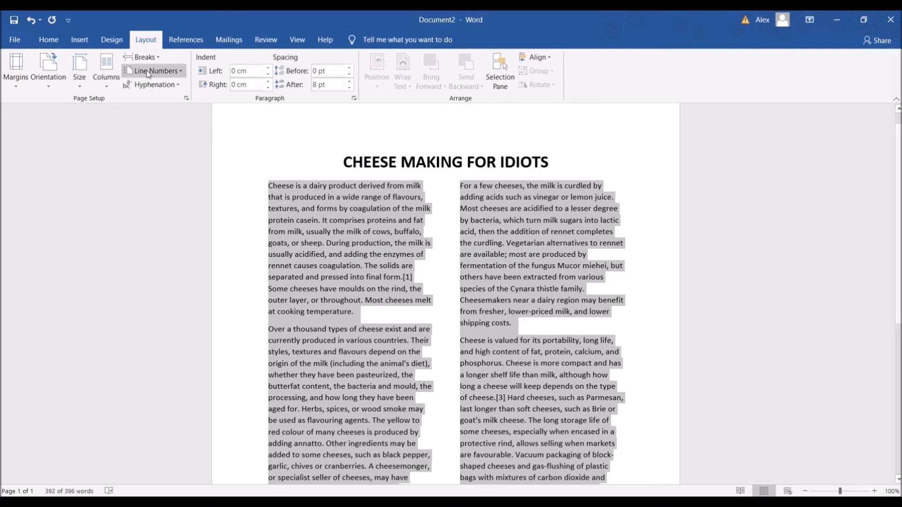
click(50, 41)
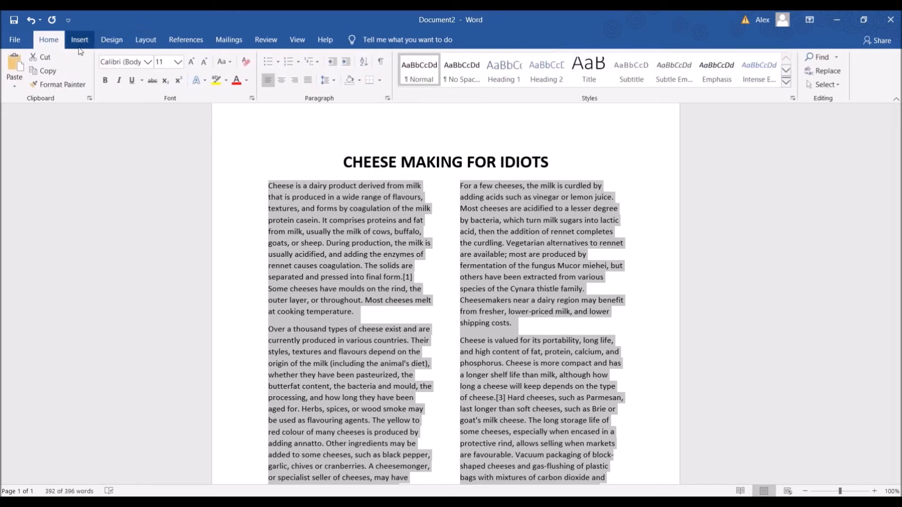
click(308, 81)
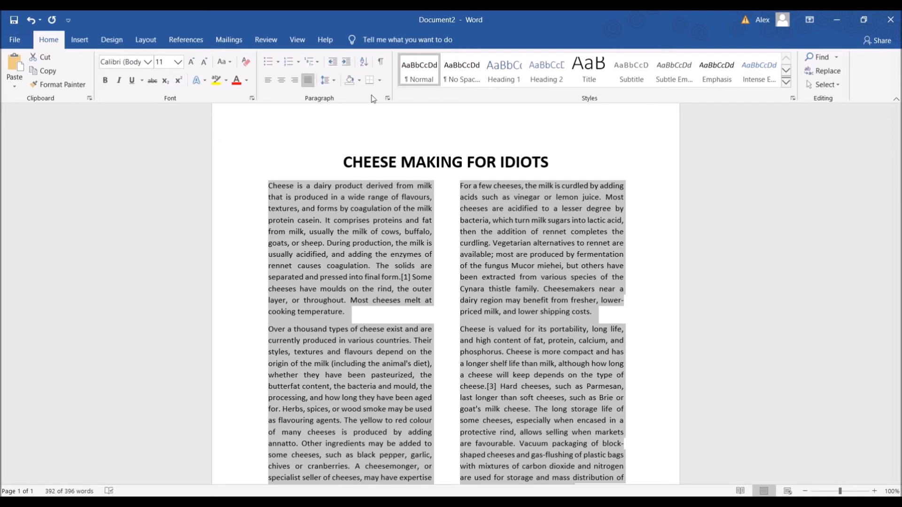
click(493, 250)
Review the justified two-column text from the title down to the end of the last paragraph
scroll(668, 287, down, 1)
scroll(676, 293, down, 8)
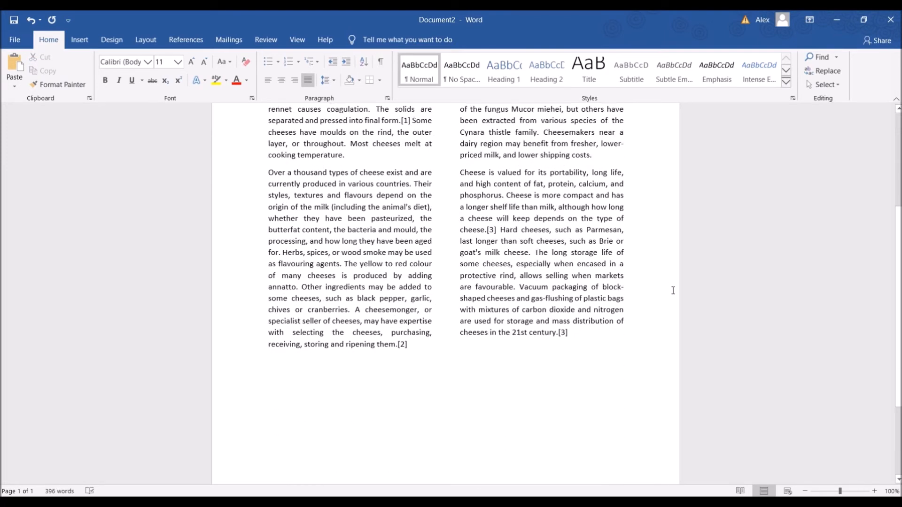
scroll(681, 298, up, 8)
scroll(686, 299, up, 3)
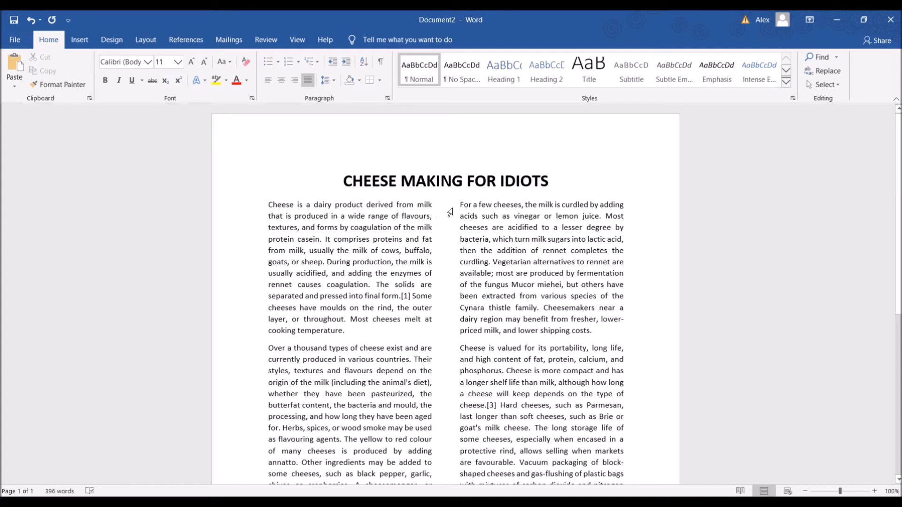
scroll(484, 261, down, 3)
scroll(535, 292, up, 3)
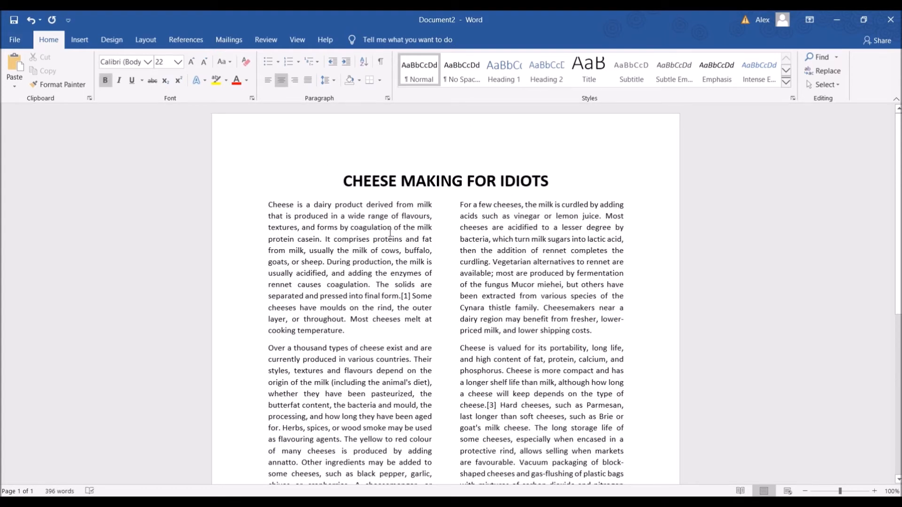
scroll(579, 254, down, 6)
scroll(491, 210, up, 4)
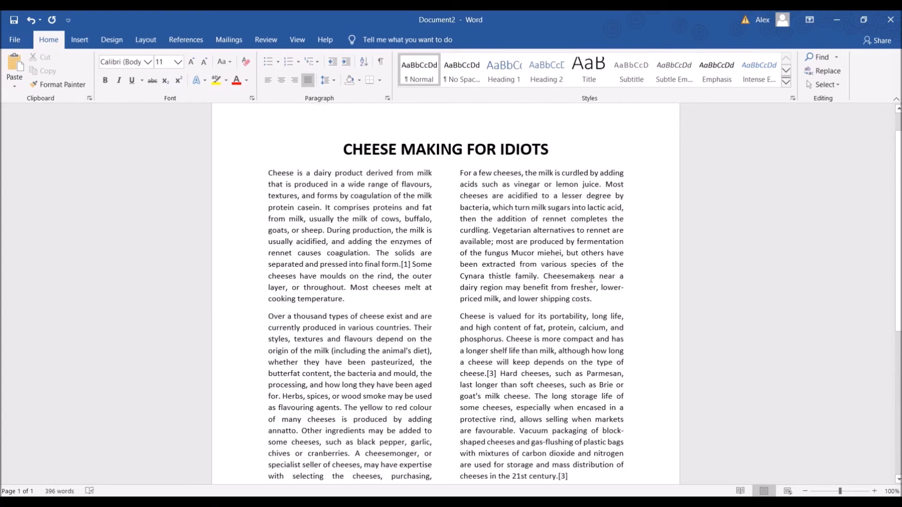
scroll(460, 282, down, 4)
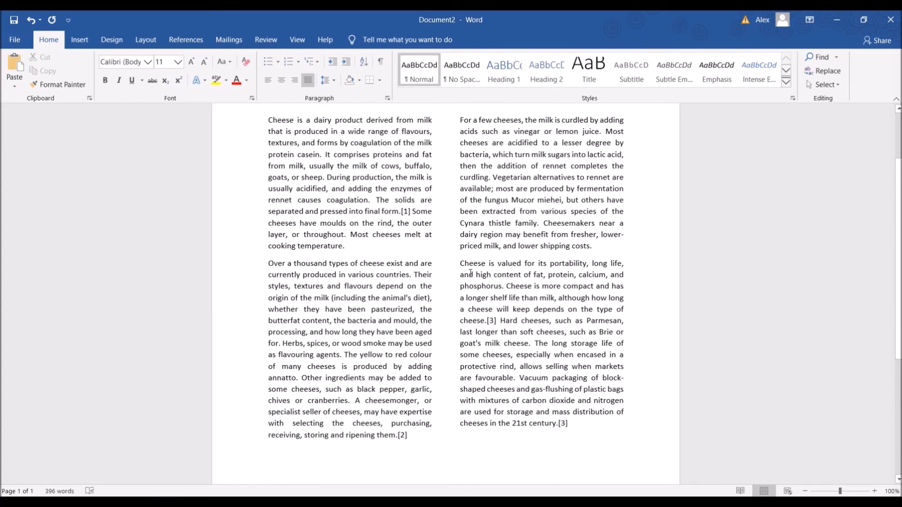
scroll(497, 297, up, 6)
scroll(497, 297, down, 10)
scroll(516, 300, up, 10)
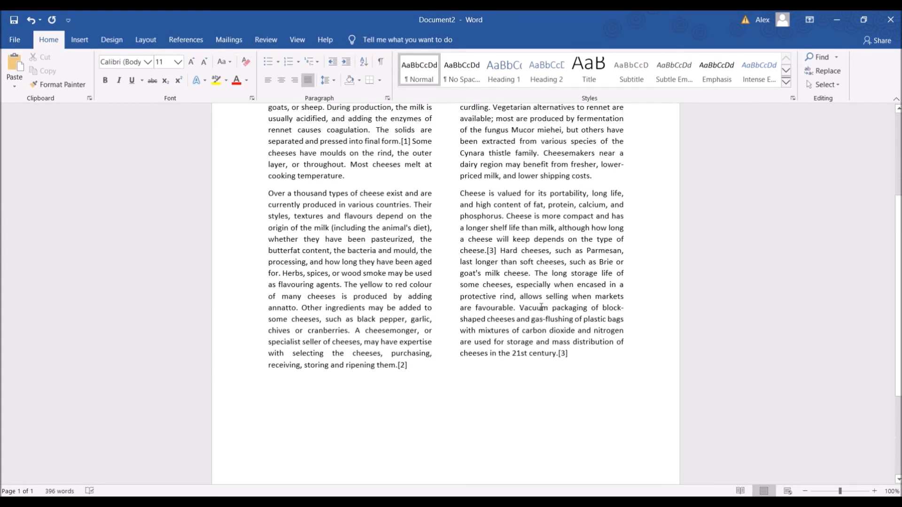
scroll(543, 308, down, 8)
scroll(564, 305, up, 7)
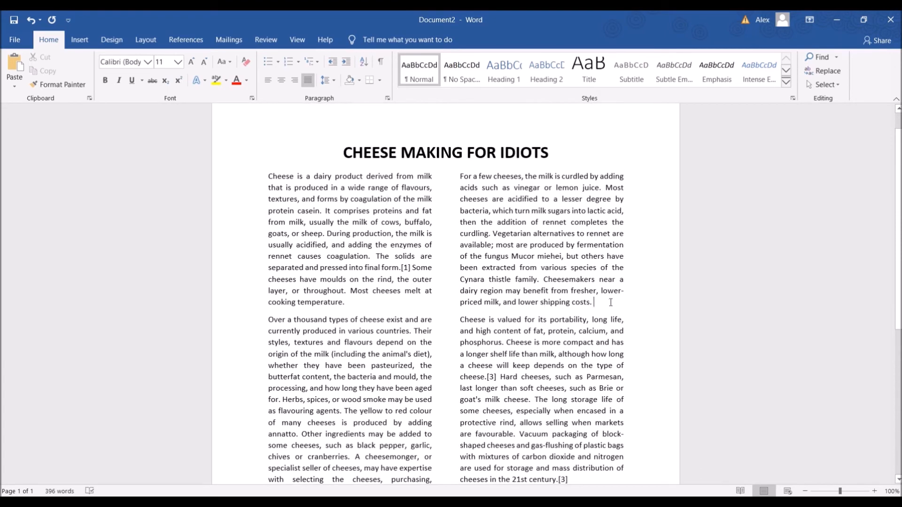
Insert the Desktop picture "Cowgirl_Creamery_Point_Reyes_-_Red_Hawk_cheese.jpg" on a new line after the paragraph ending "lower shipping costs."
key(Return)
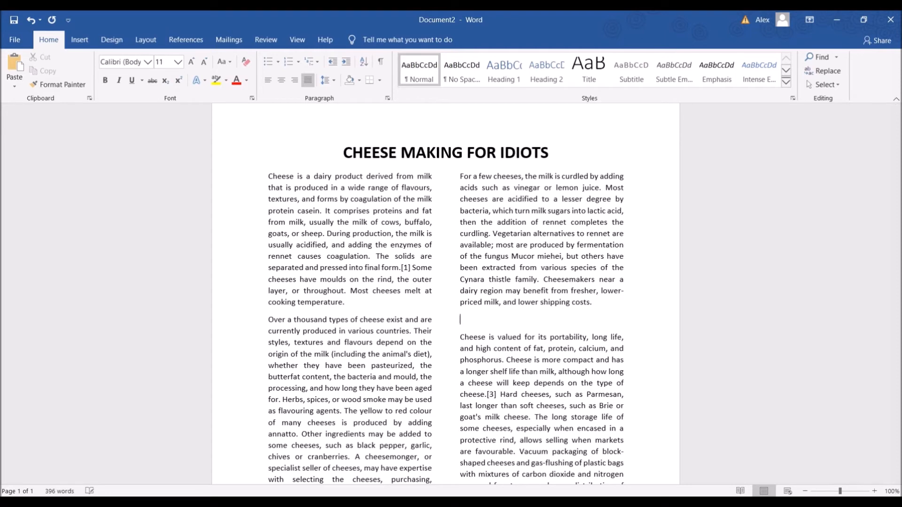
scroll(616, 300, down, 2)
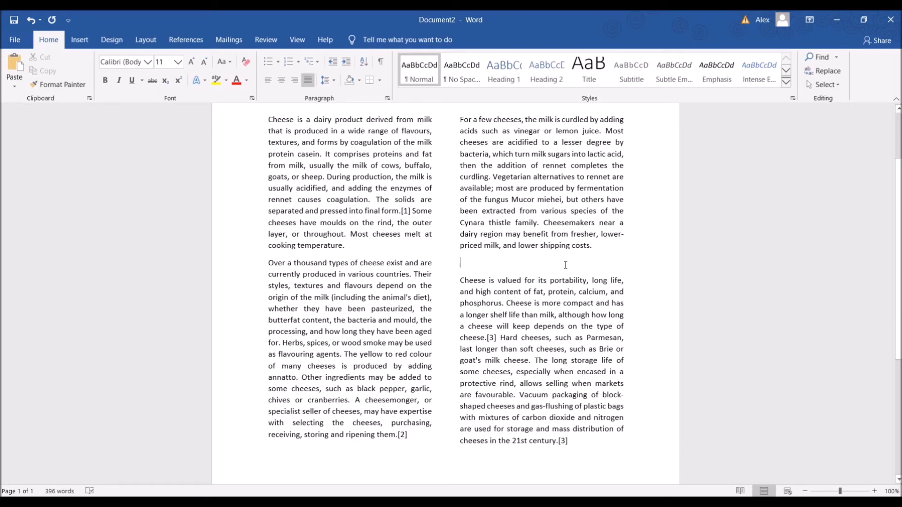
click(91, 42)
click(132, 77)
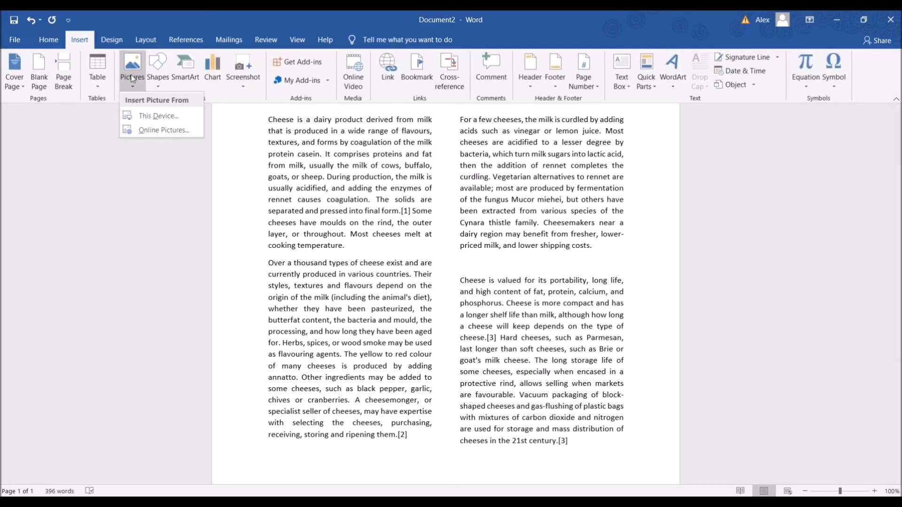
click(152, 120)
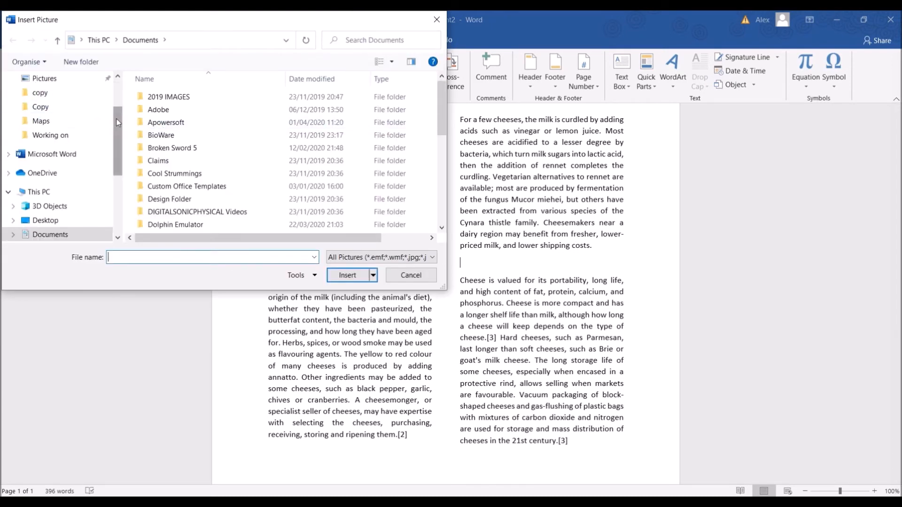
scroll(61, 93, up, 3)
click(57, 83)
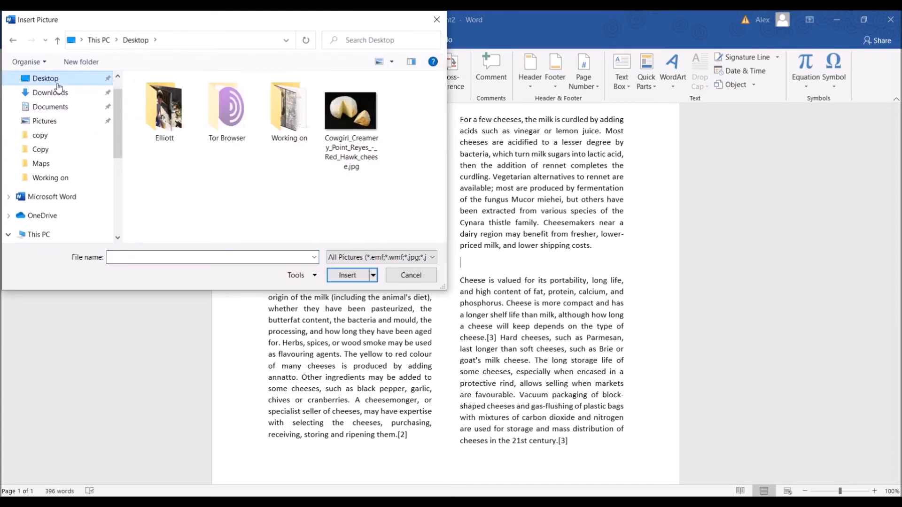
double_click(341, 131)
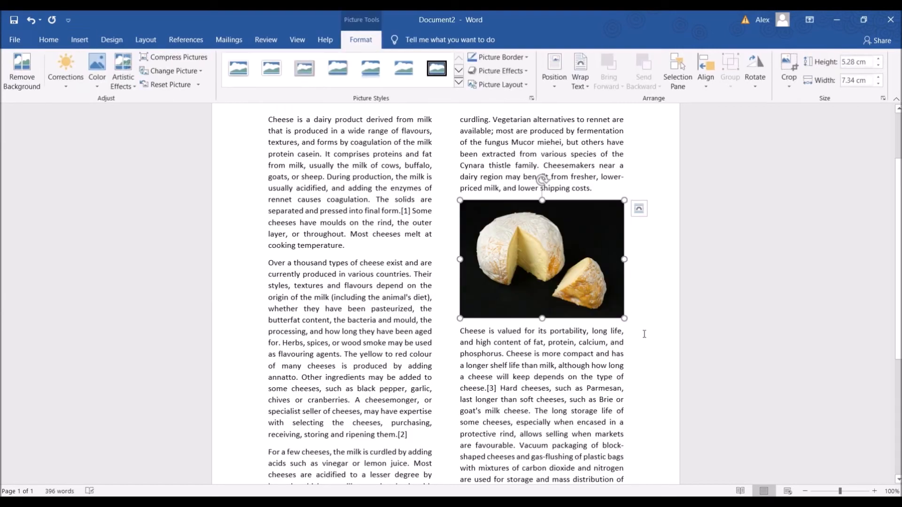
click(650, 273)
scroll(687, 230, up, 2)
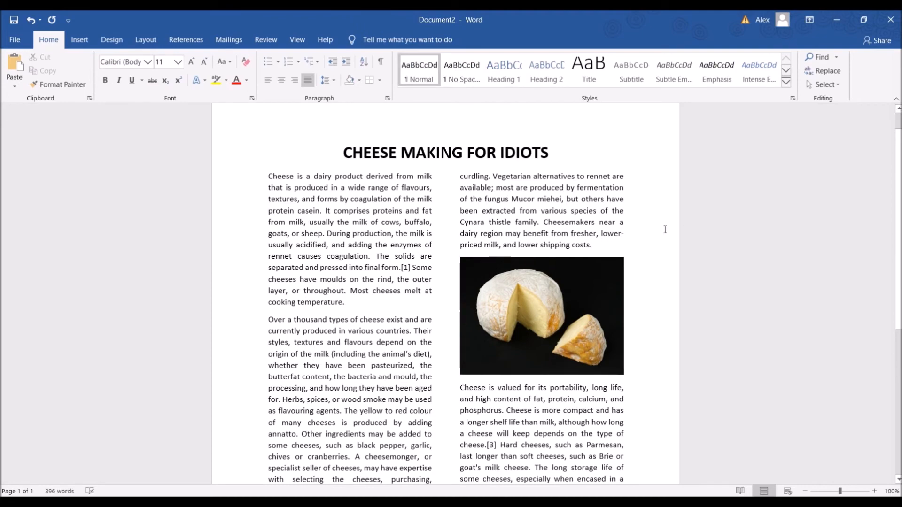
Review the two-column page layout with the inserted cheese picture, from the title down to the end of the last paragraph
scroll(618, 252, down, 6)
scroll(633, 259, up, 5)
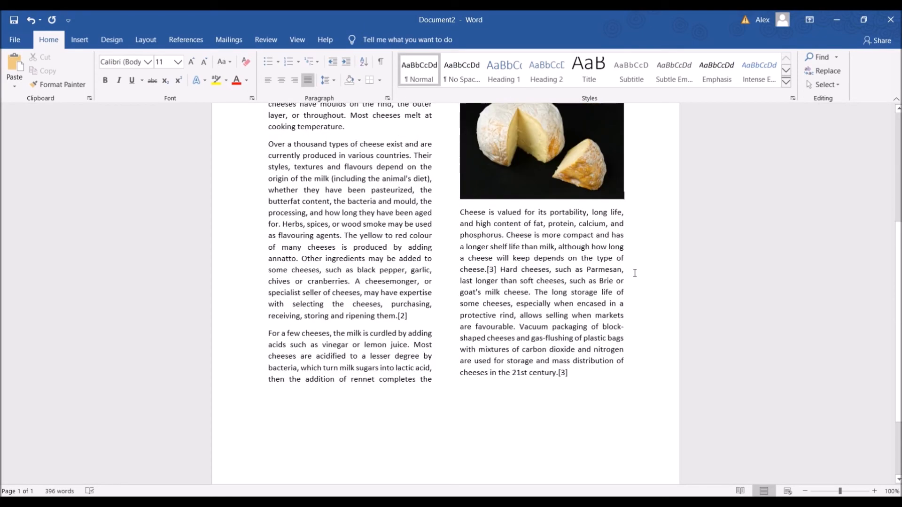
scroll(572, 259, down, 4)
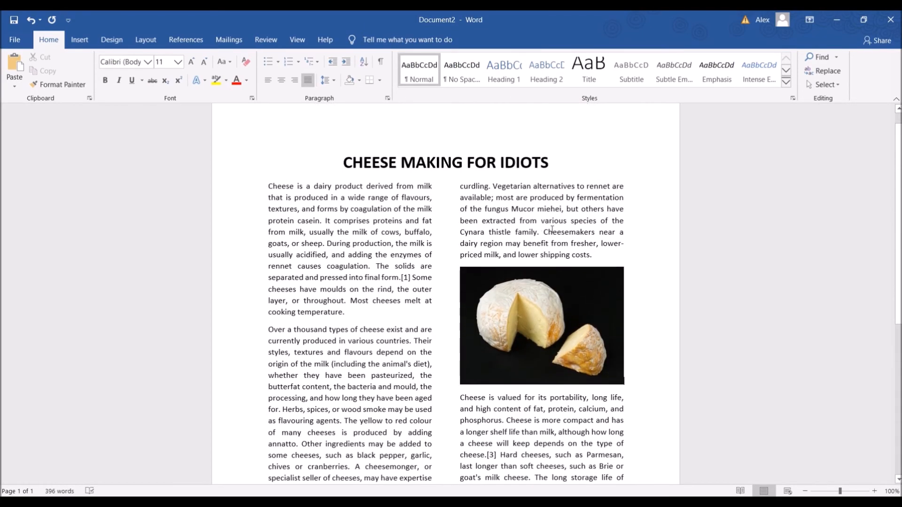
scroll(560, 313, up, 3)
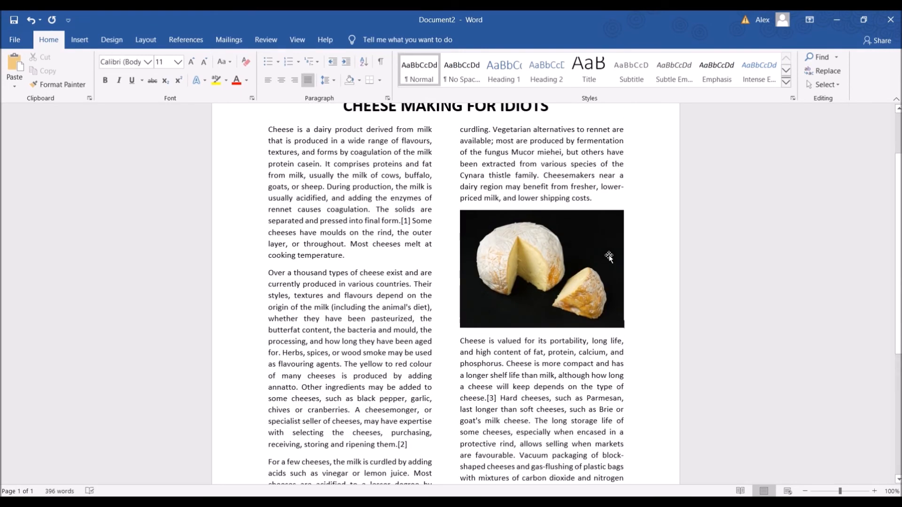
scroll(609, 257, up, 2)
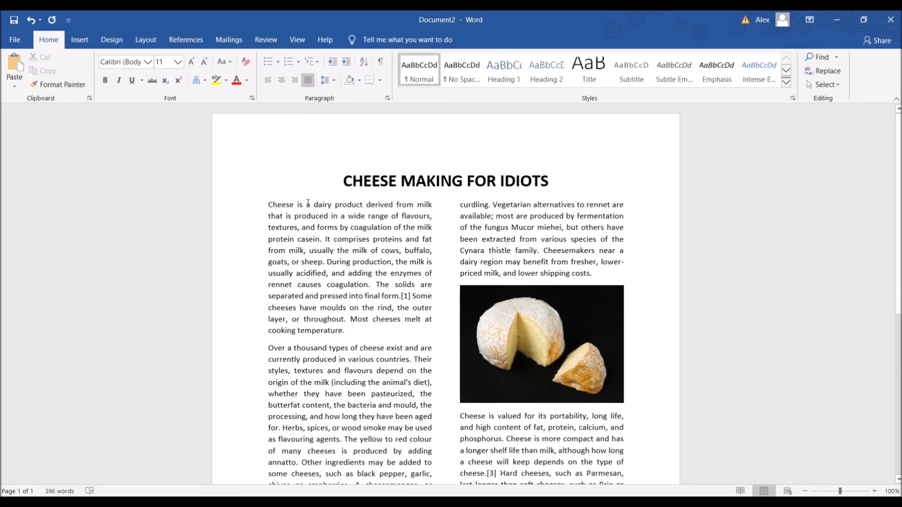
scroll(655, 270, down, 5)
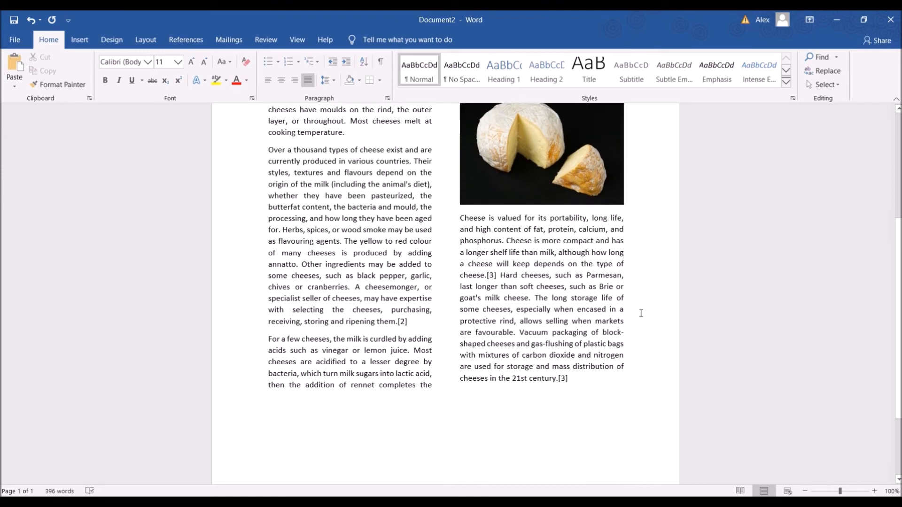
scroll(640, 312, up, 2)
scroll(627, 337, up, 3)
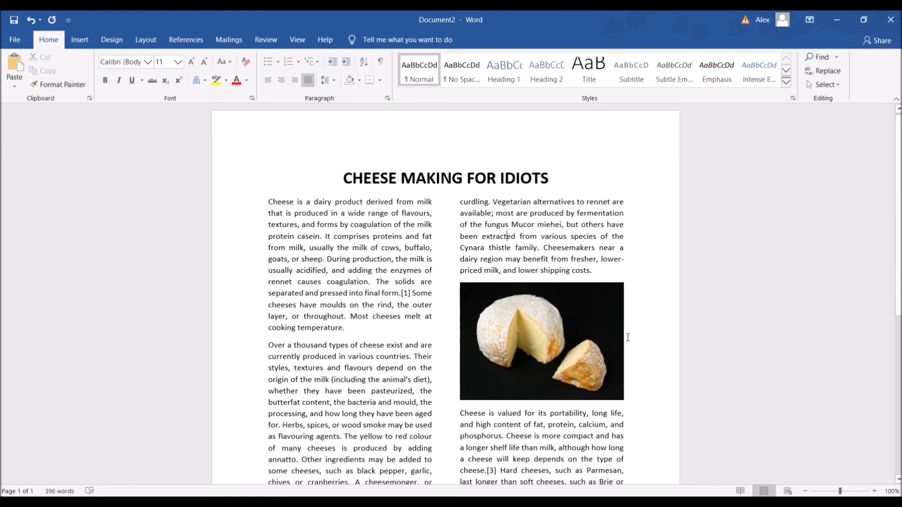
scroll(489, 261, down, 7)
scroll(525, 293, up, 5)
scroll(525, 293, up, 2)
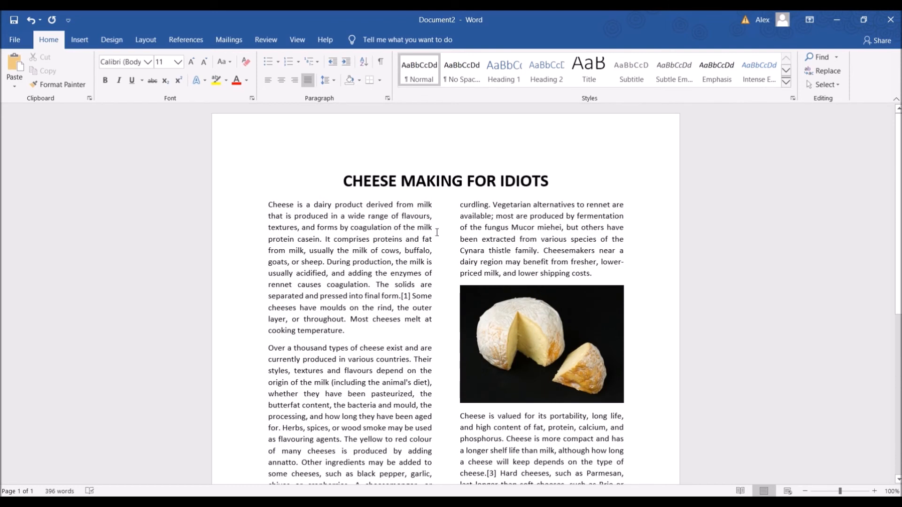
Add a Blank style header containing the author's full name and return to the document body
click(305, 174)
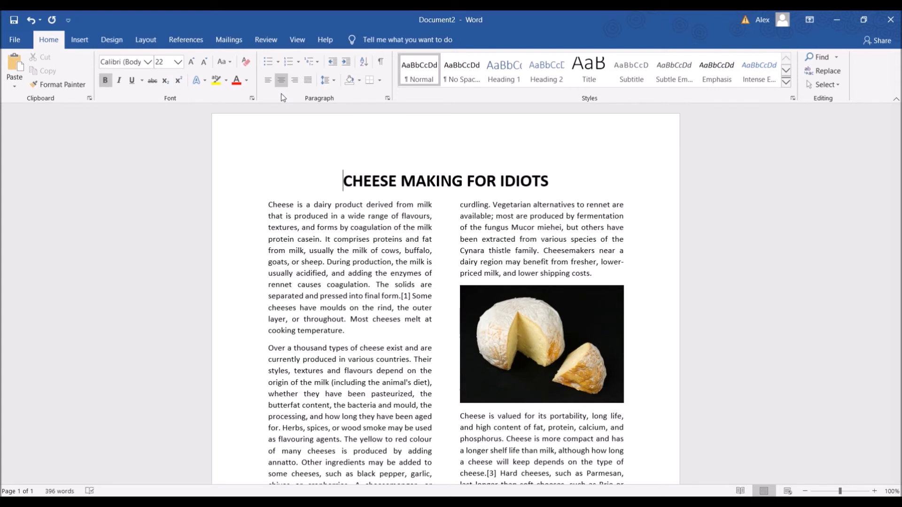
click(84, 41)
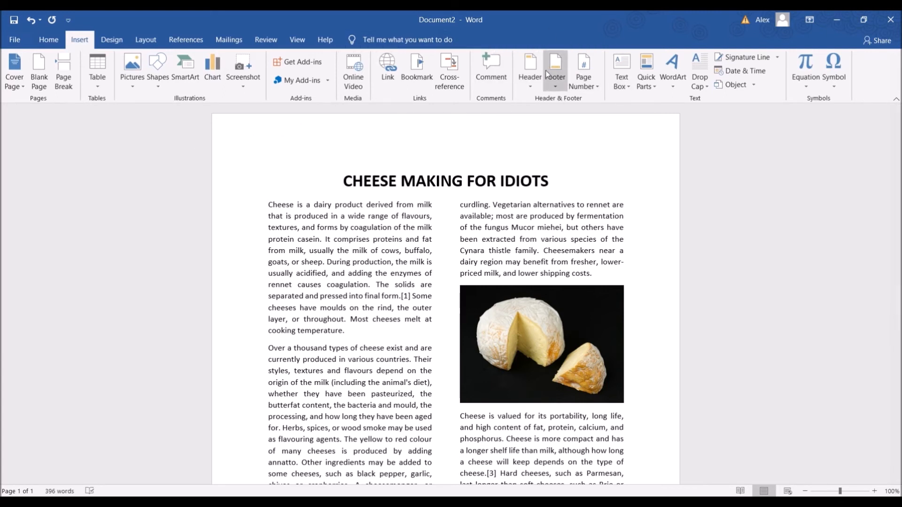
click(538, 84)
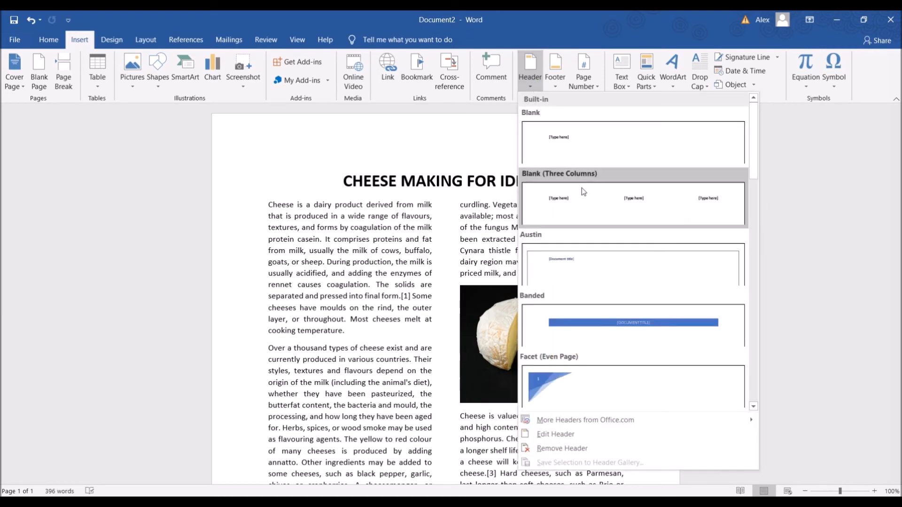
click(596, 151)
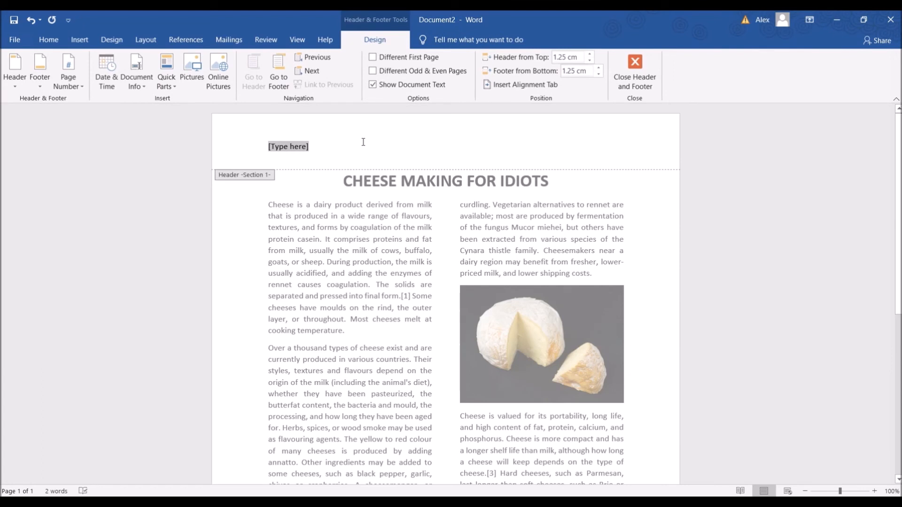
text(ALEX KYLE)
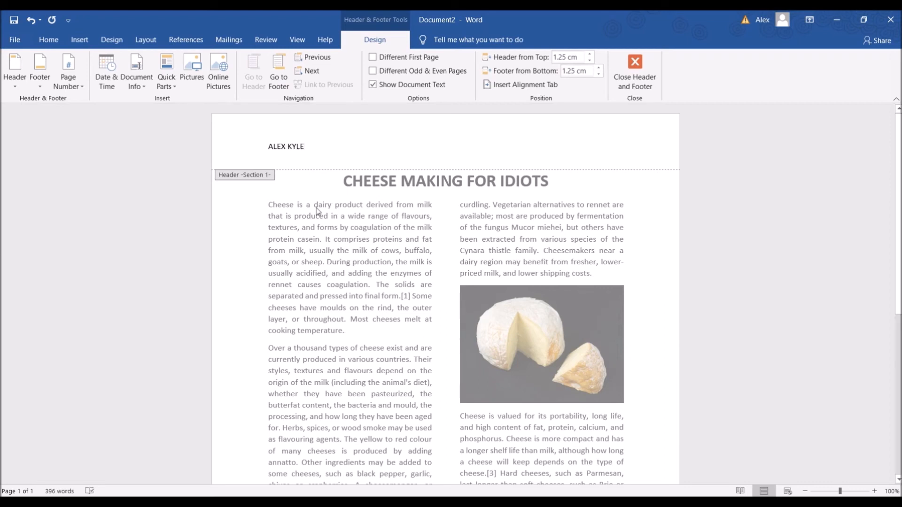
click(635, 81)
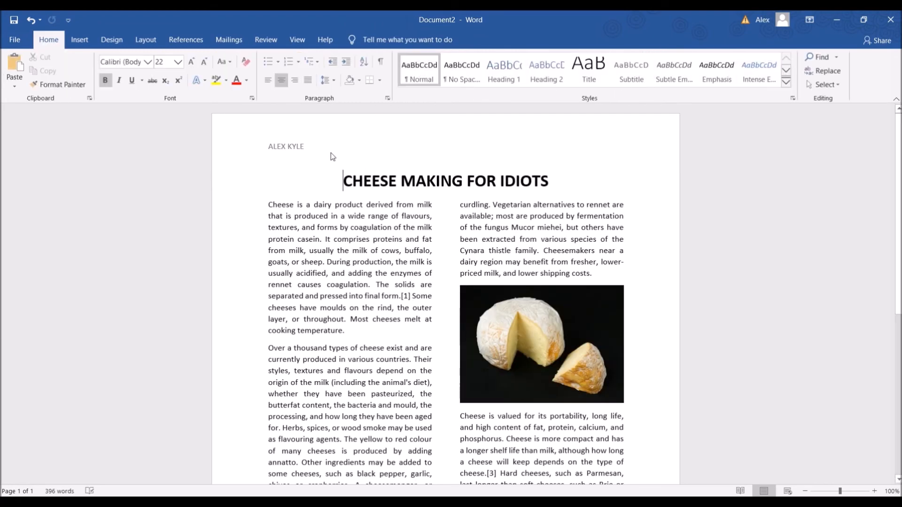
Add a Blank style footer containing the date 12/05/2020 and return to the document body
scroll(276, 193, down, 8)
scroll(465, 192, up, 4)
scroll(465, 191, up, 3)
scroll(370, 155, down, 6)
scroll(405, 181, up, 6)
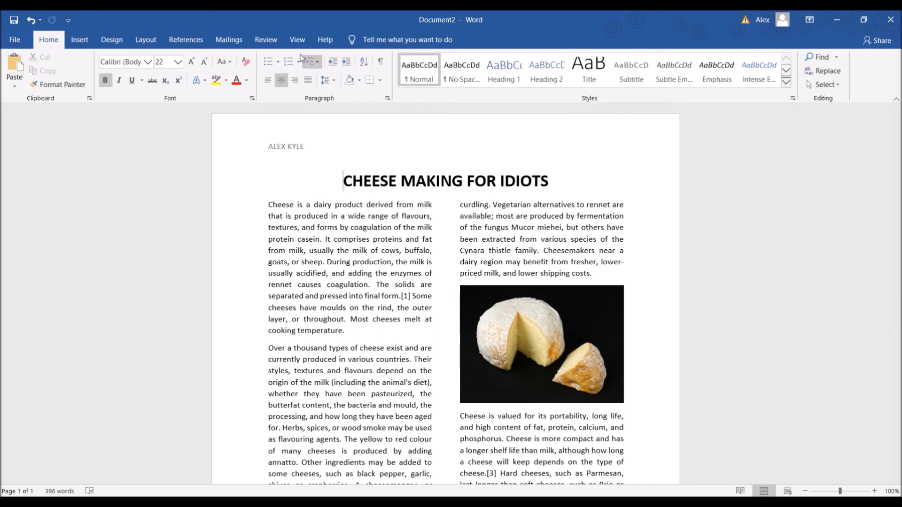
click(81, 42)
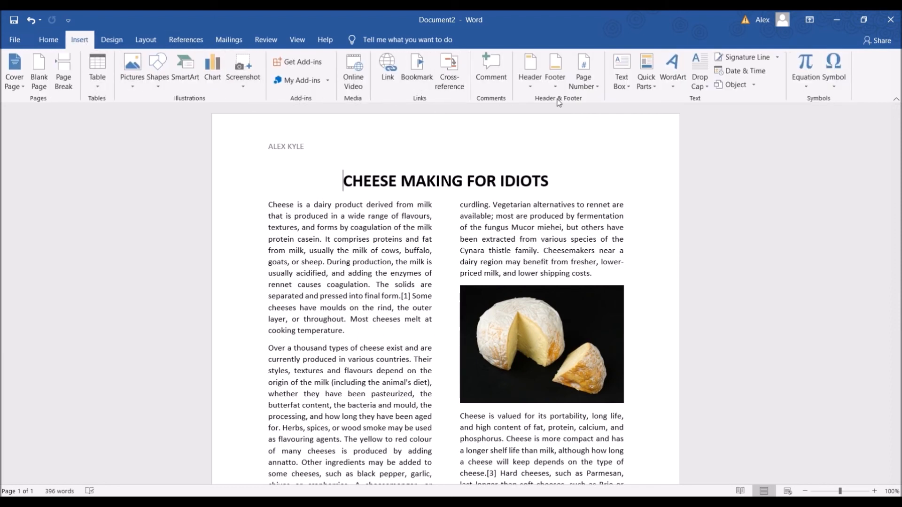
click(554, 75)
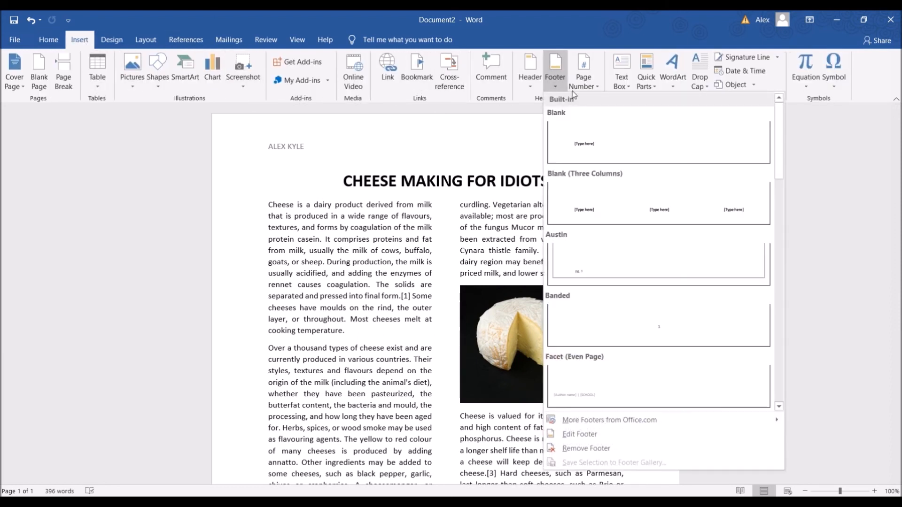
click(620, 145)
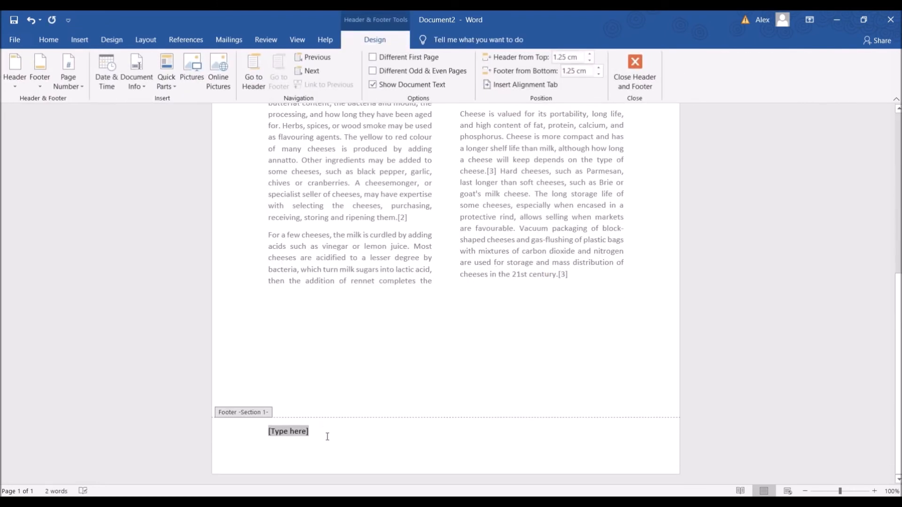
text(12/0)
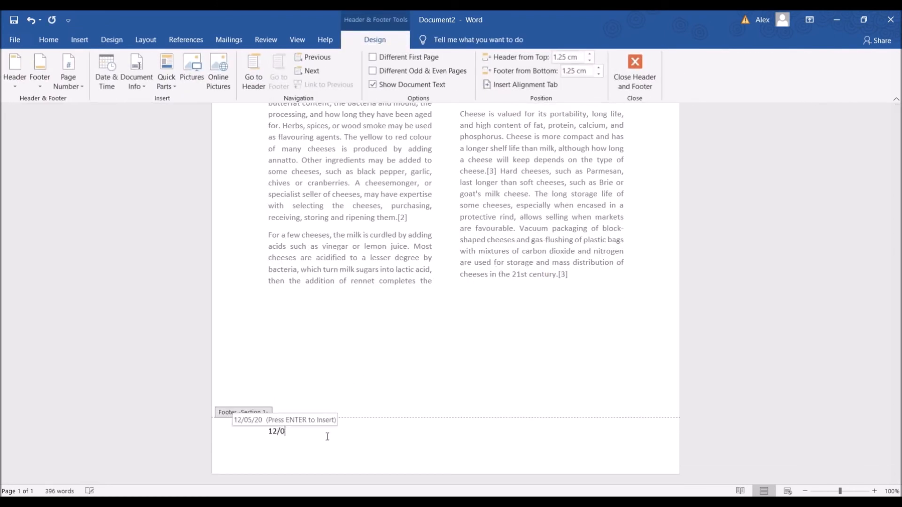
text(5/2020)
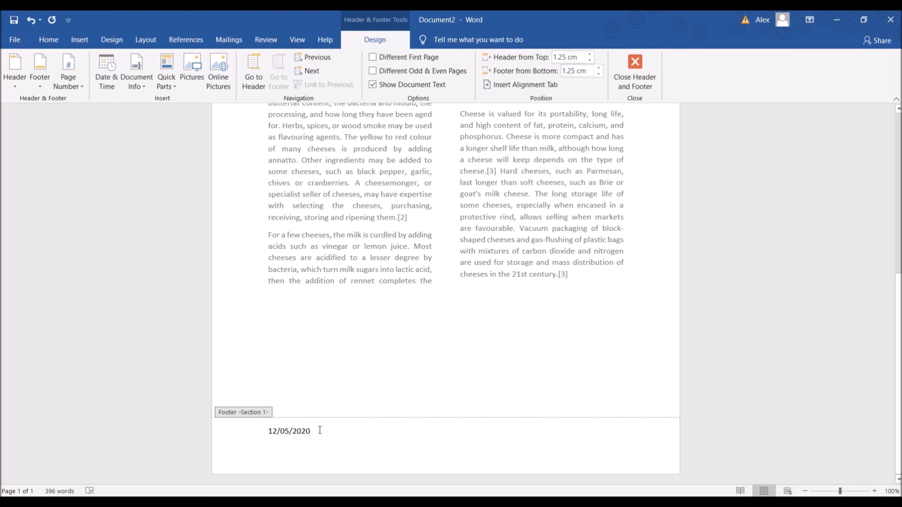
double_click(306, 391)
scroll(435, 390, up, 10)
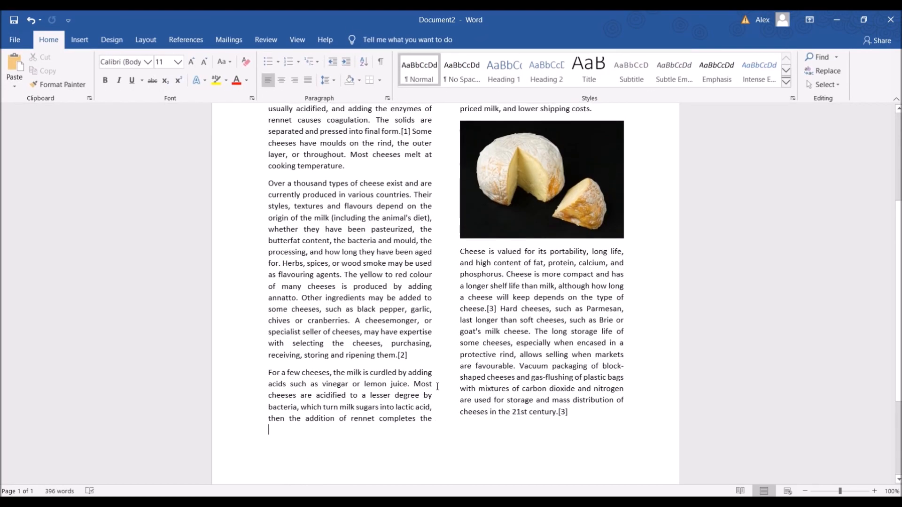
scroll(439, 394, down, 5)
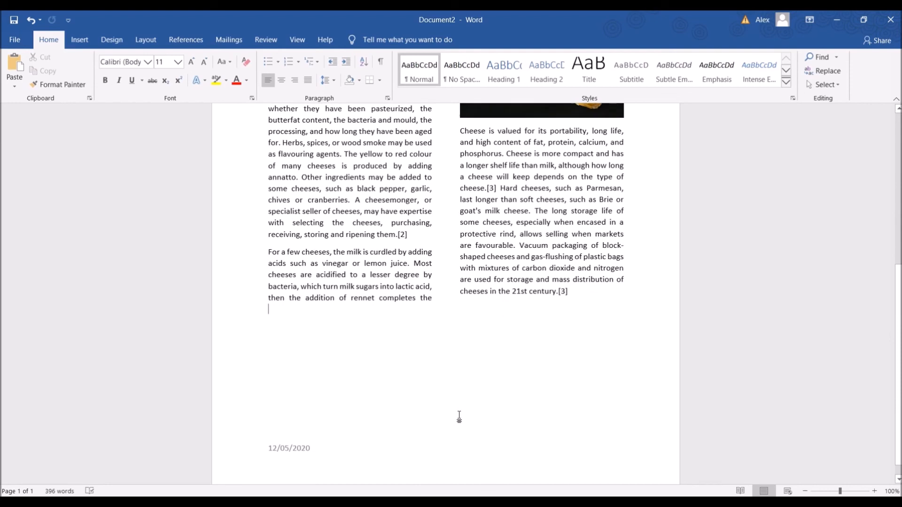
scroll(345, 440, up, 6)
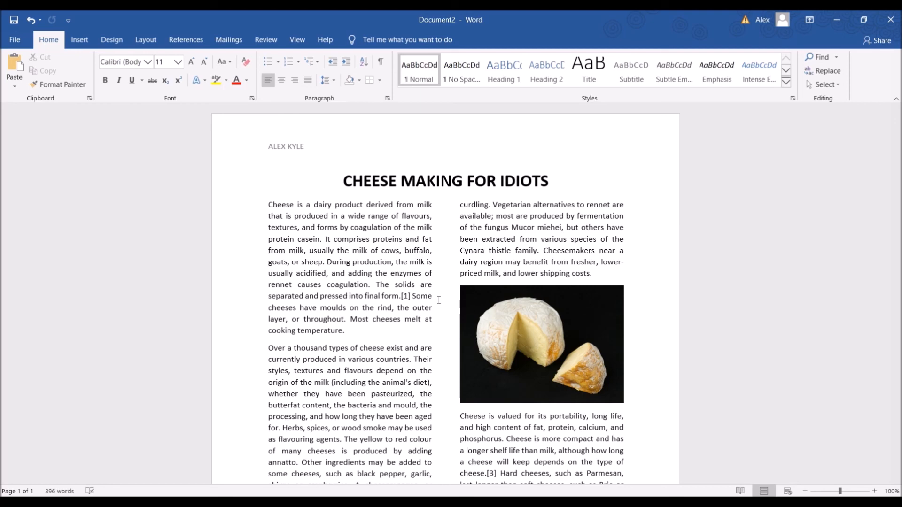
scroll(438, 299, down, 3)
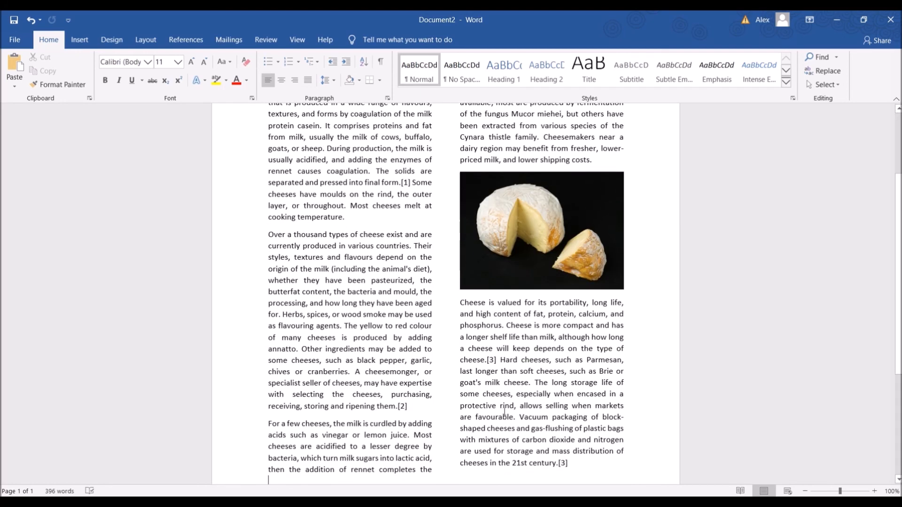
scroll(493, 415, up, 3)
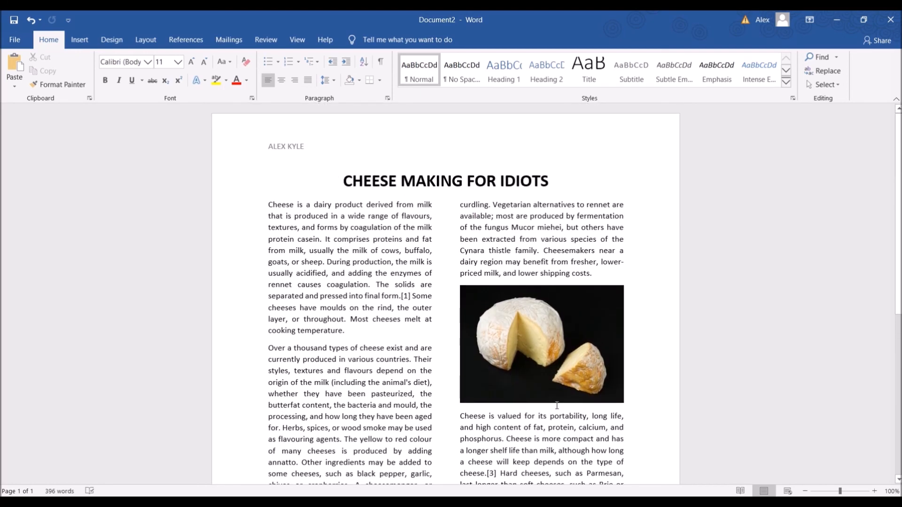